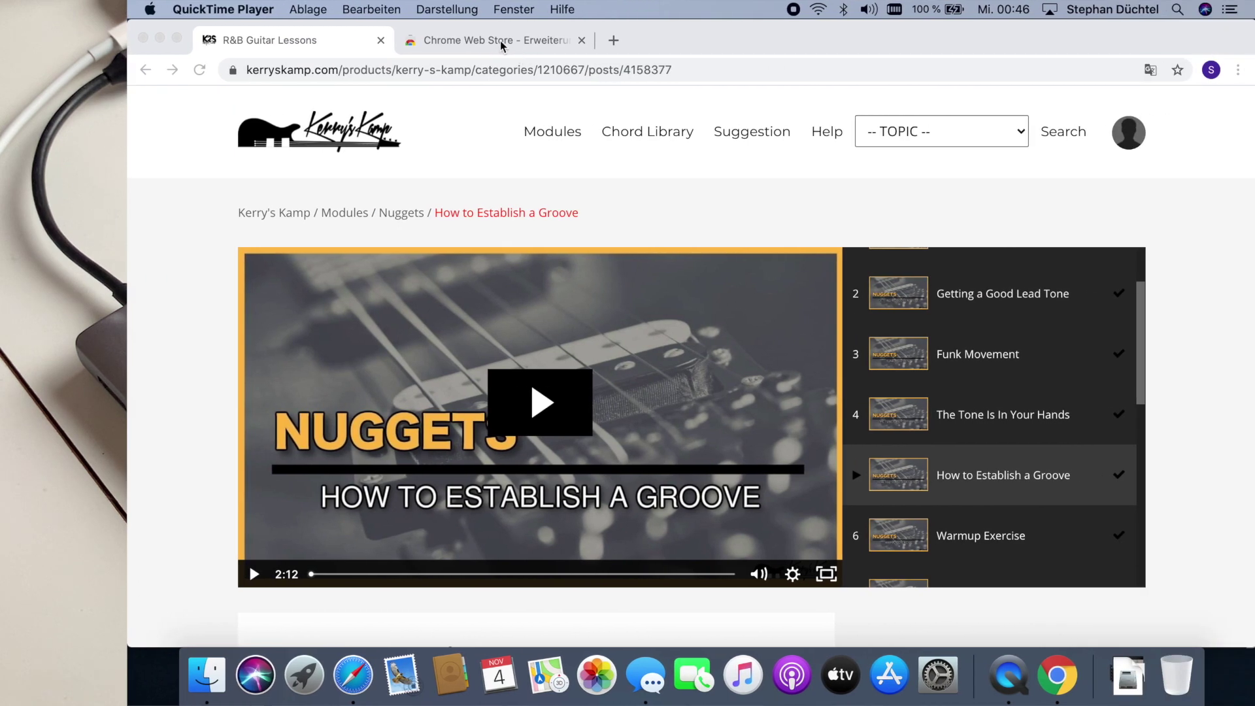
# Search the Chrome Web Store for 'fiveloop' so only FiveLoop is listed.
pyautogui.click(499, 41)
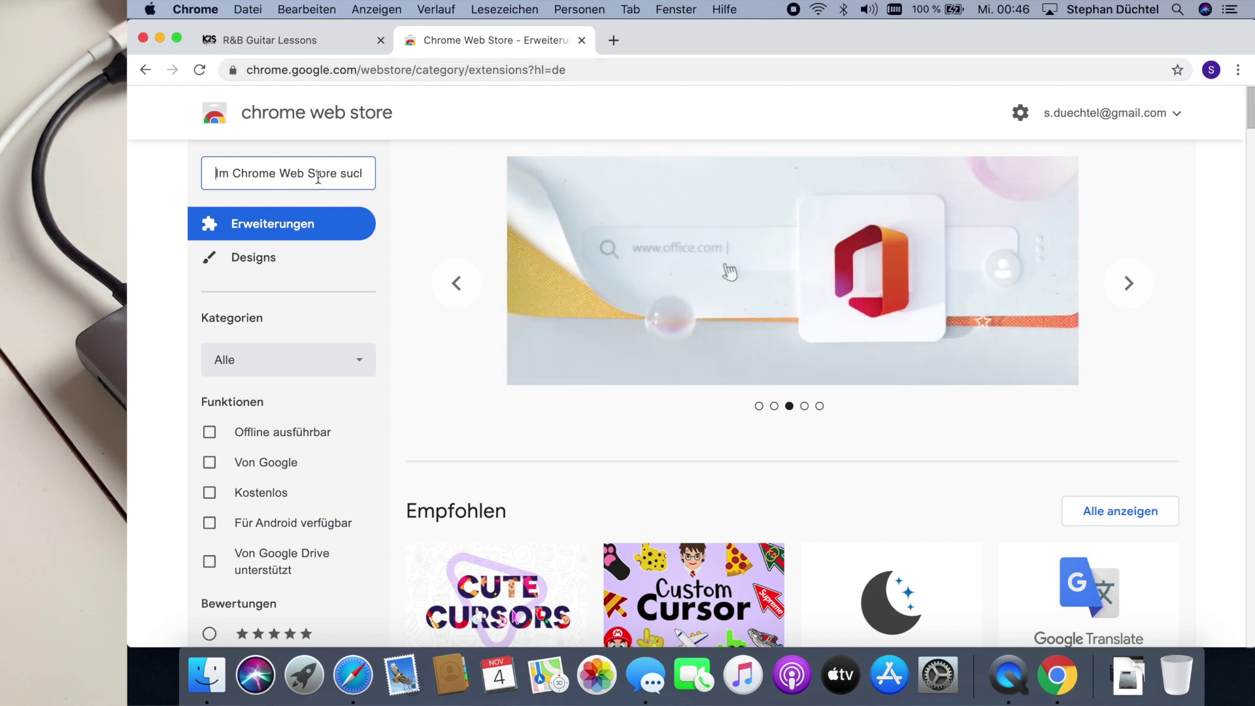
pyautogui.write('fi')
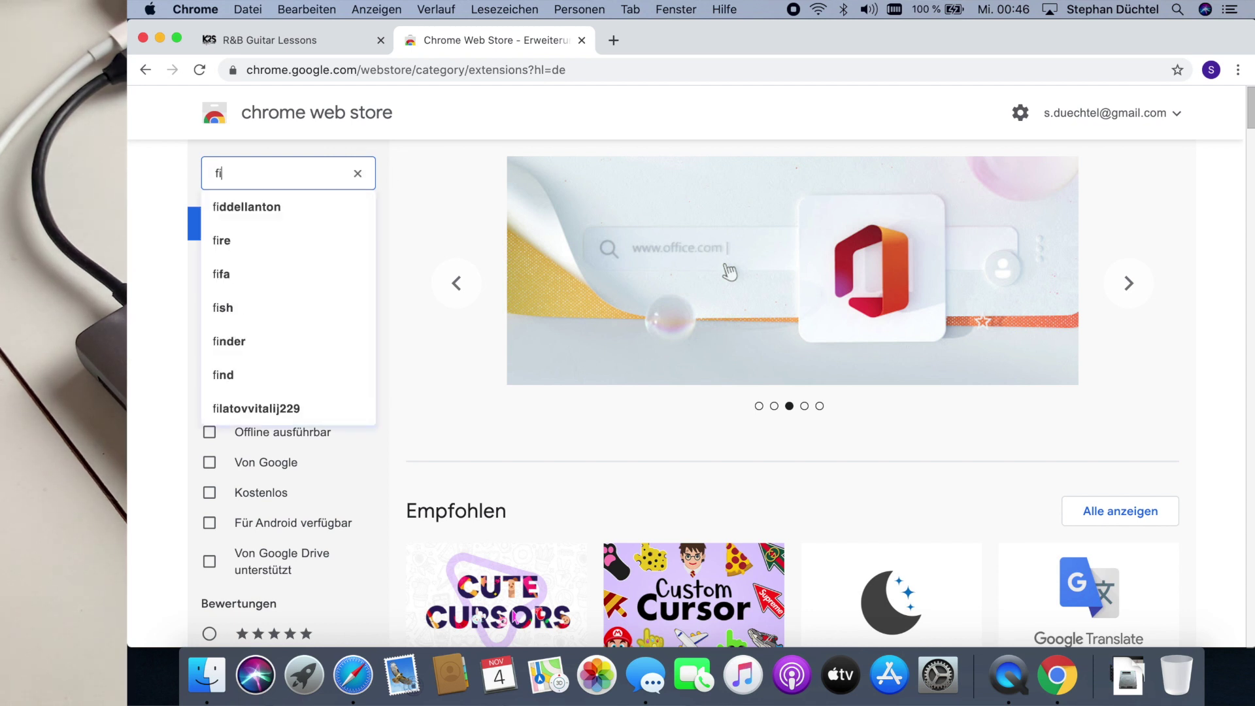
pyautogui.write('veloop')
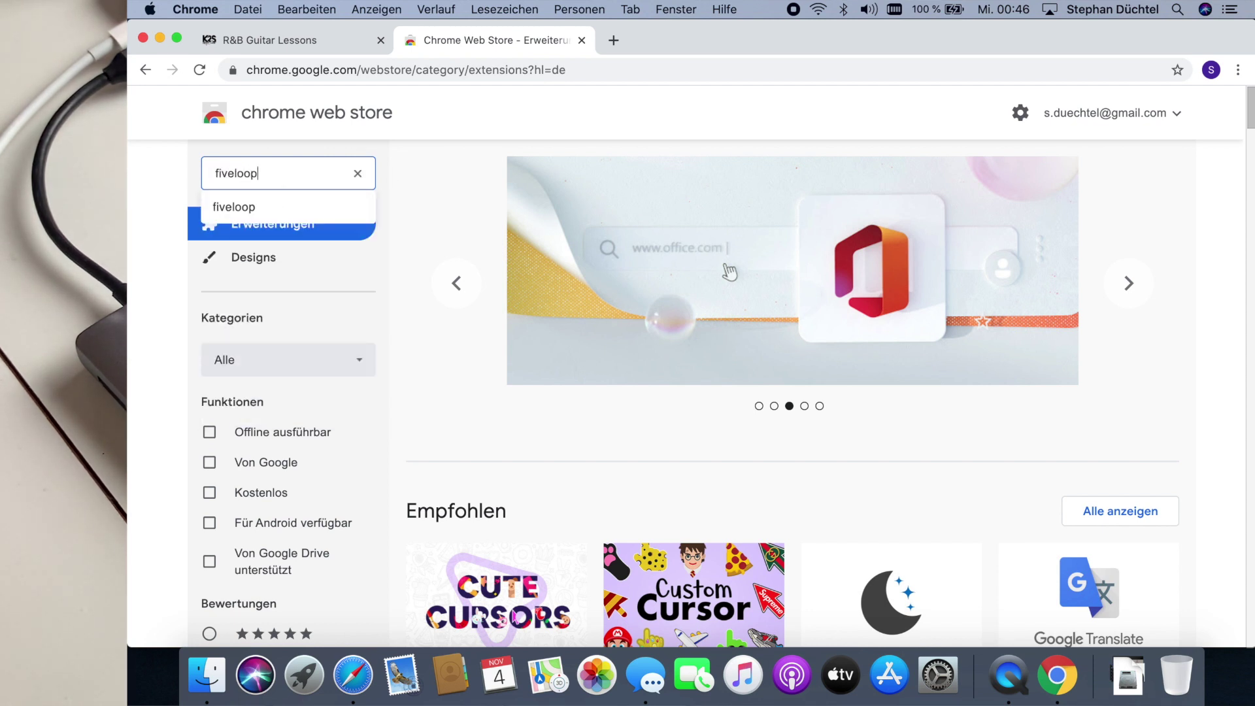
pyautogui.press('Return')
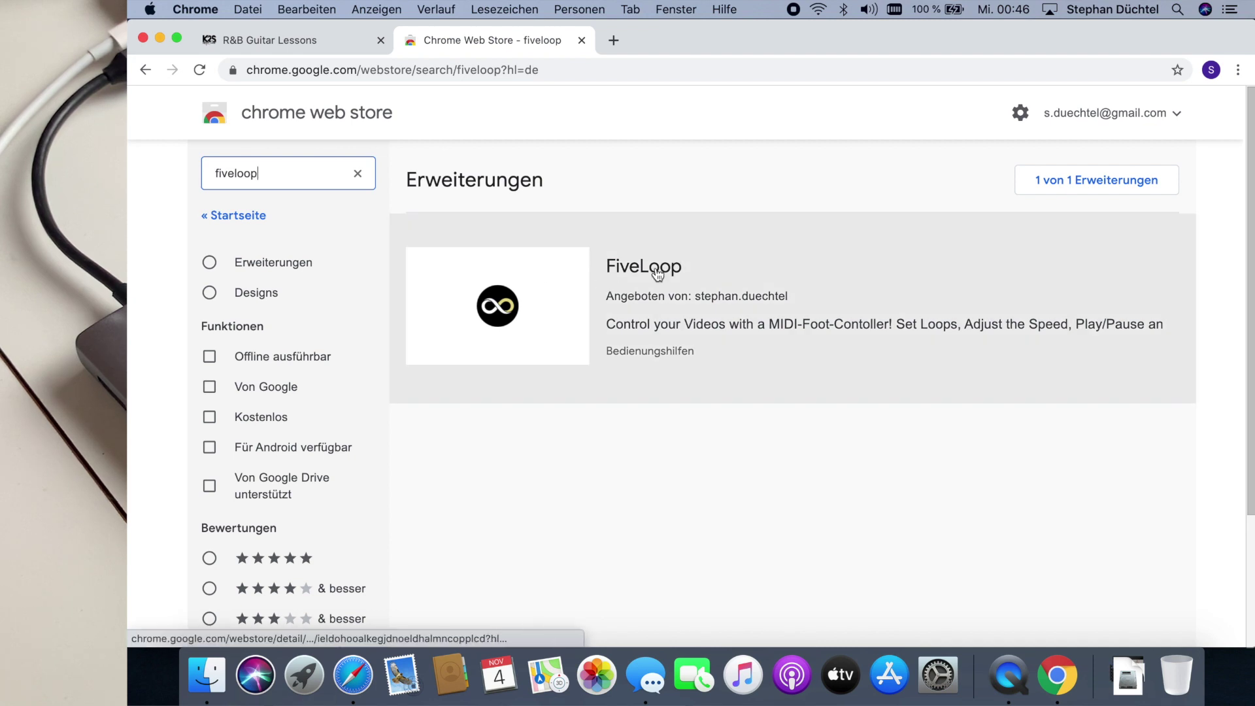
# Add the FiveLoop extension to Chrome, accept its permissions, and dismiss the added notice.
pyautogui.click(658, 272)
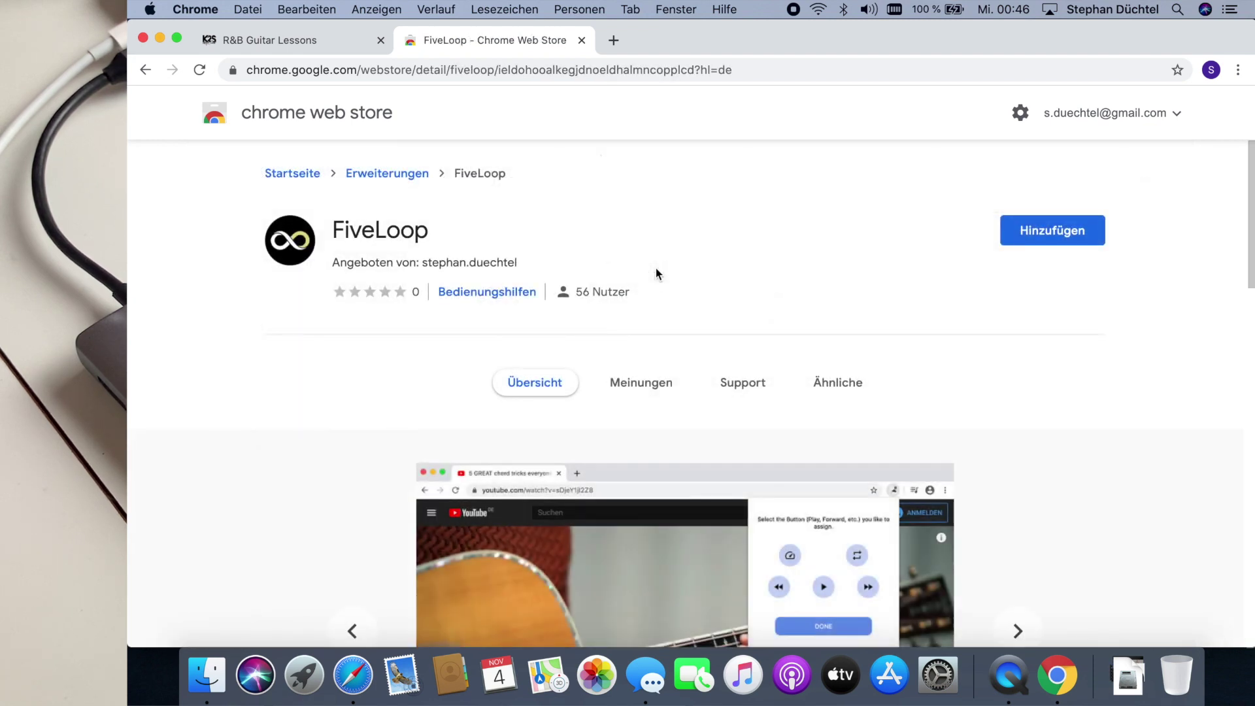
pyautogui.click(1051, 230)
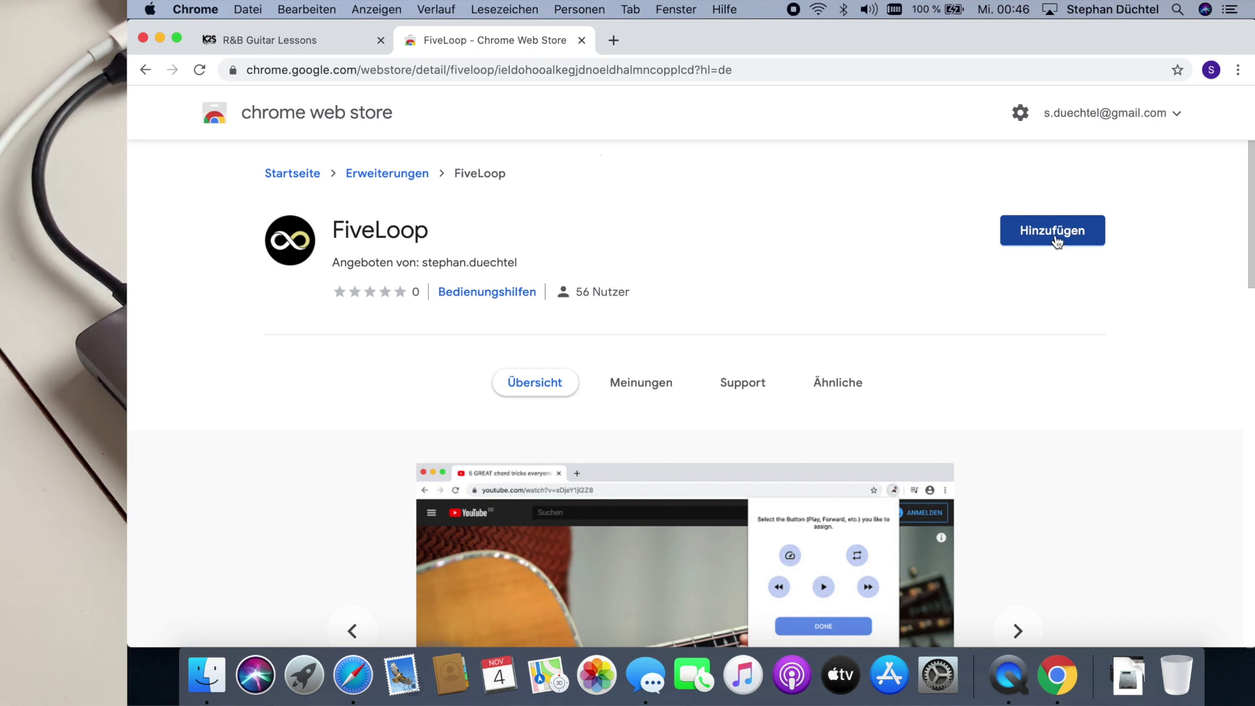
pyautogui.click(1057, 239)
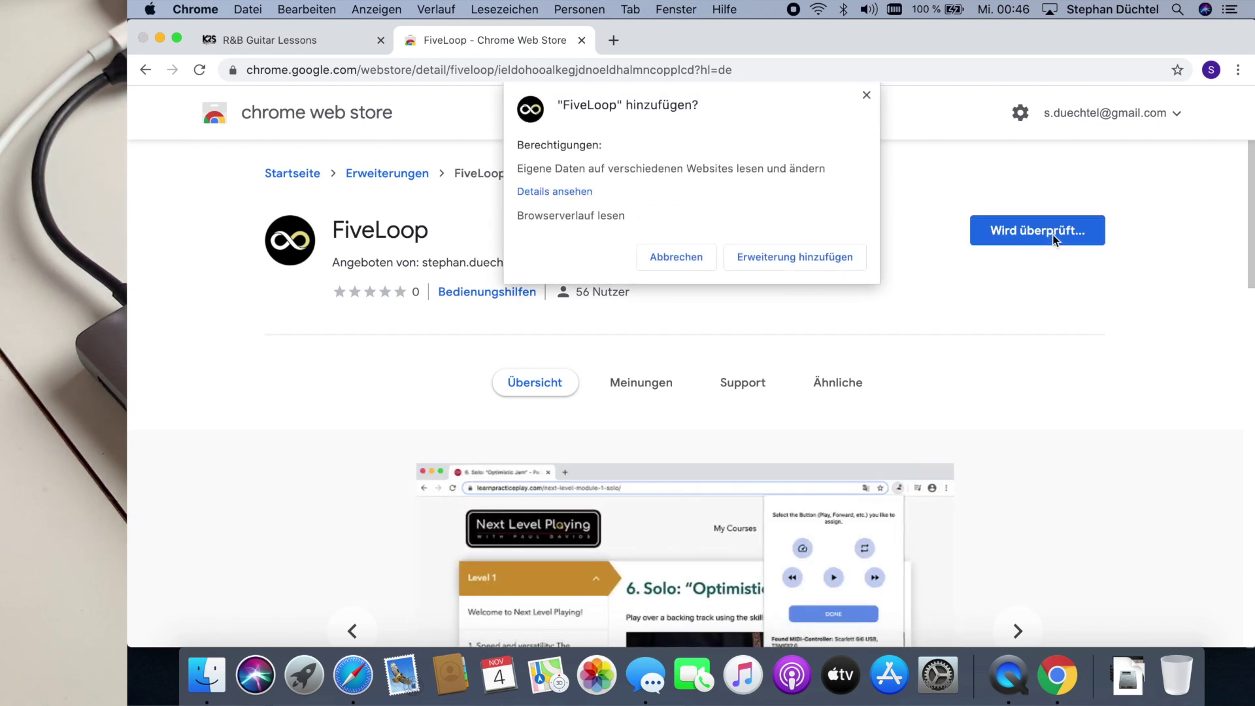
pyautogui.click(800, 259)
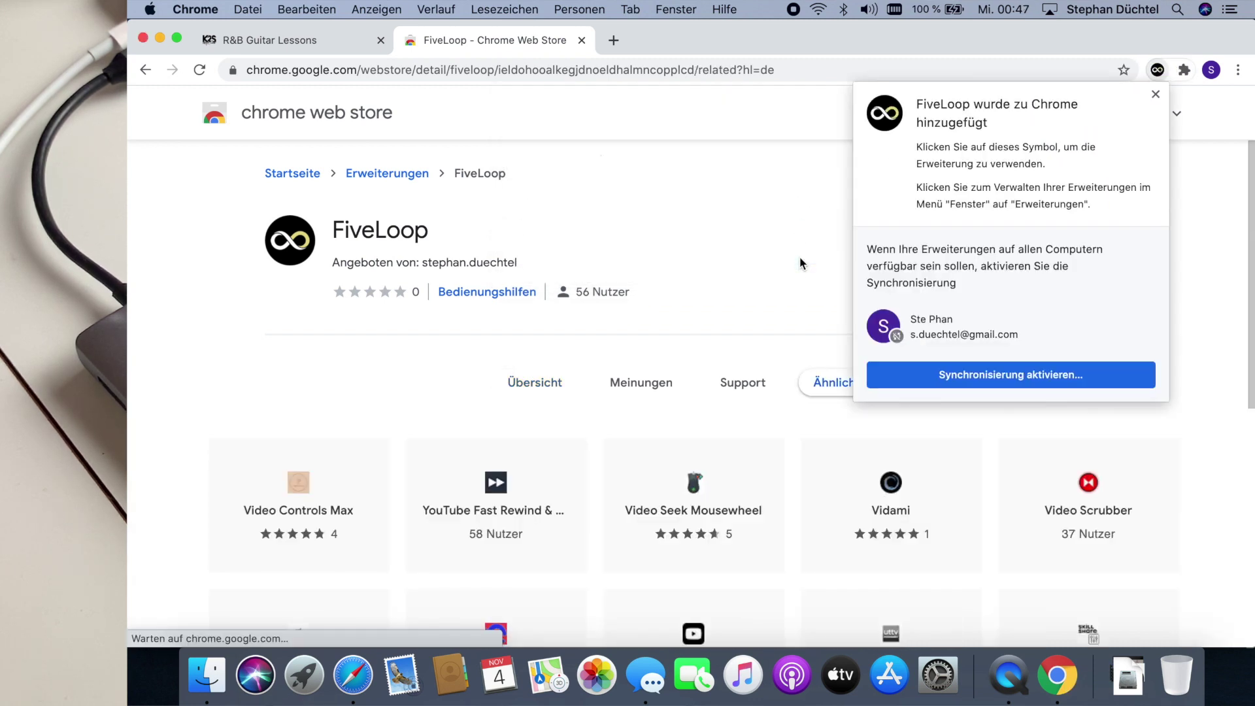
pyautogui.click(1156, 95)
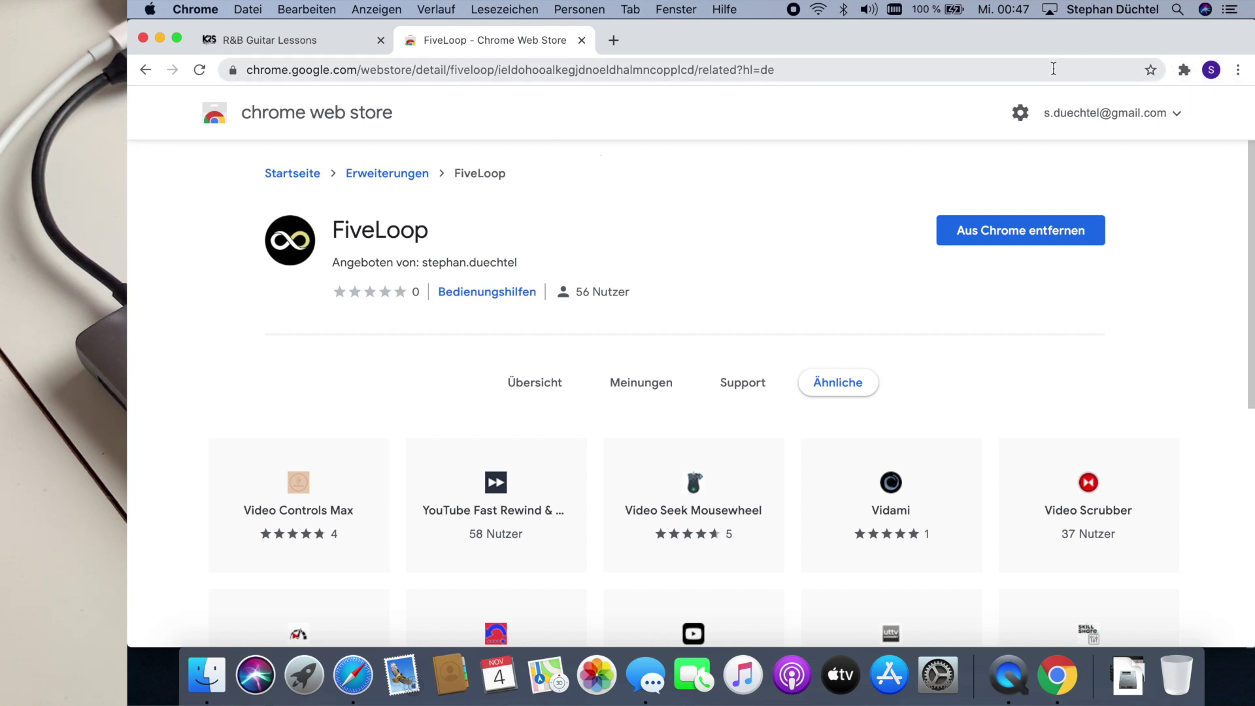
# Pin FiveLoop to Chrome's toolbar from the extensions list.
pyautogui.click(1184, 72)
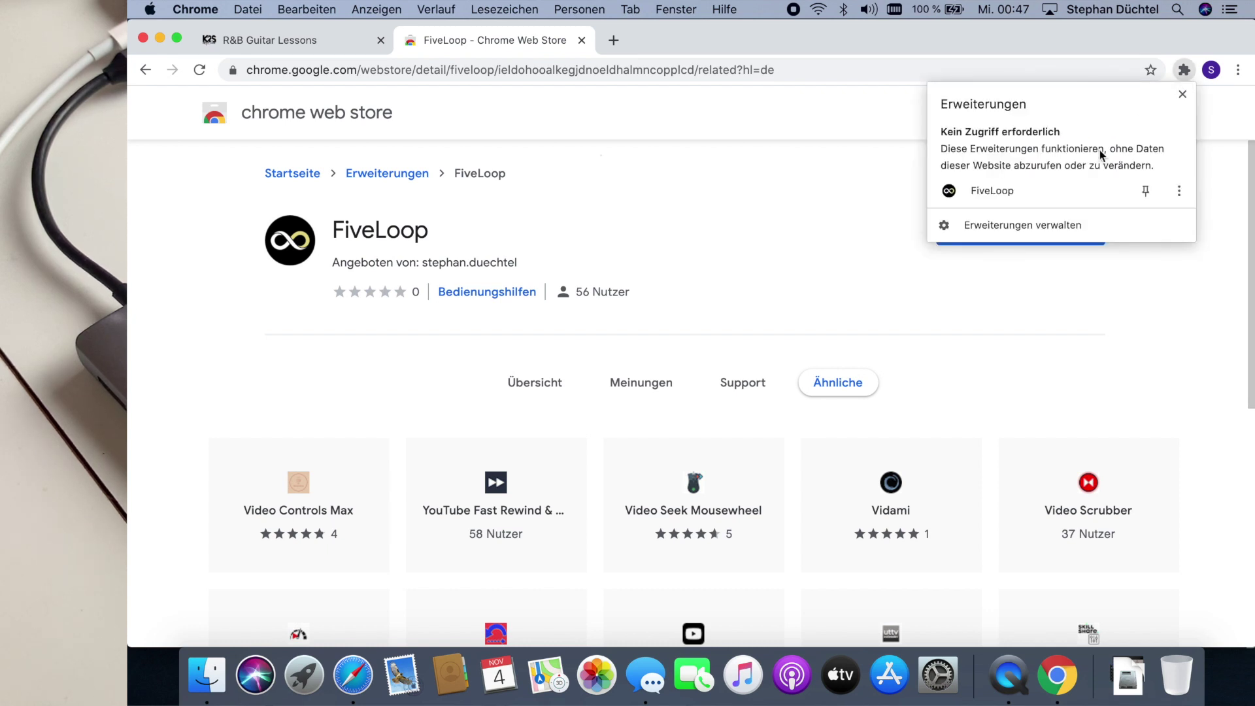
pyautogui.click(1149, 190)
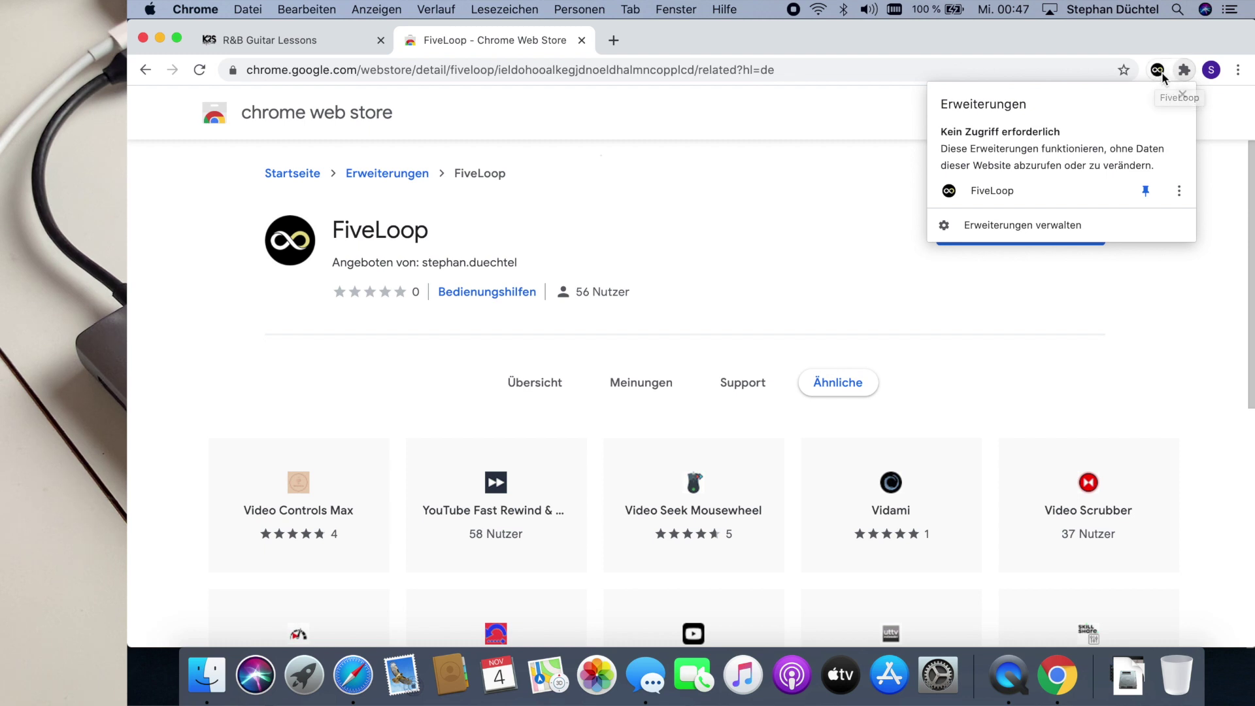
pyautogui.click(1181, 94)
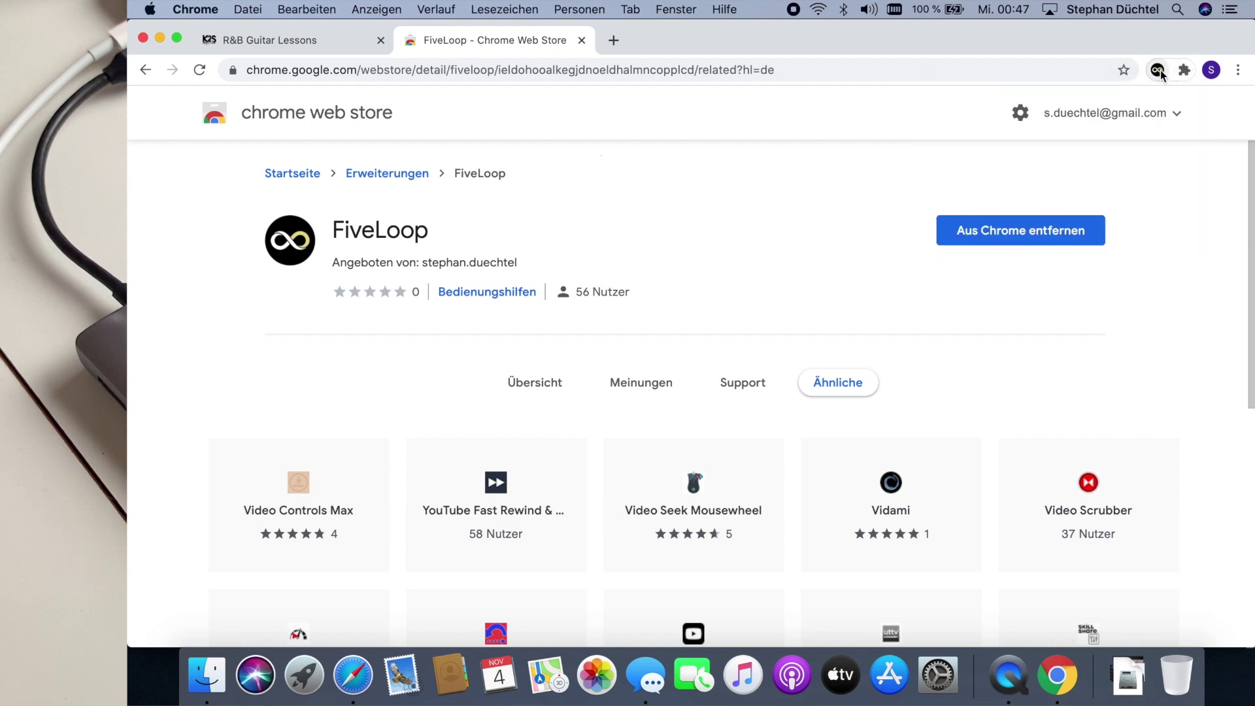
# Check FiveLoop's settings popup, then return to the R&B Guitar Lessons page.
pyautogui.click(1158, 70)
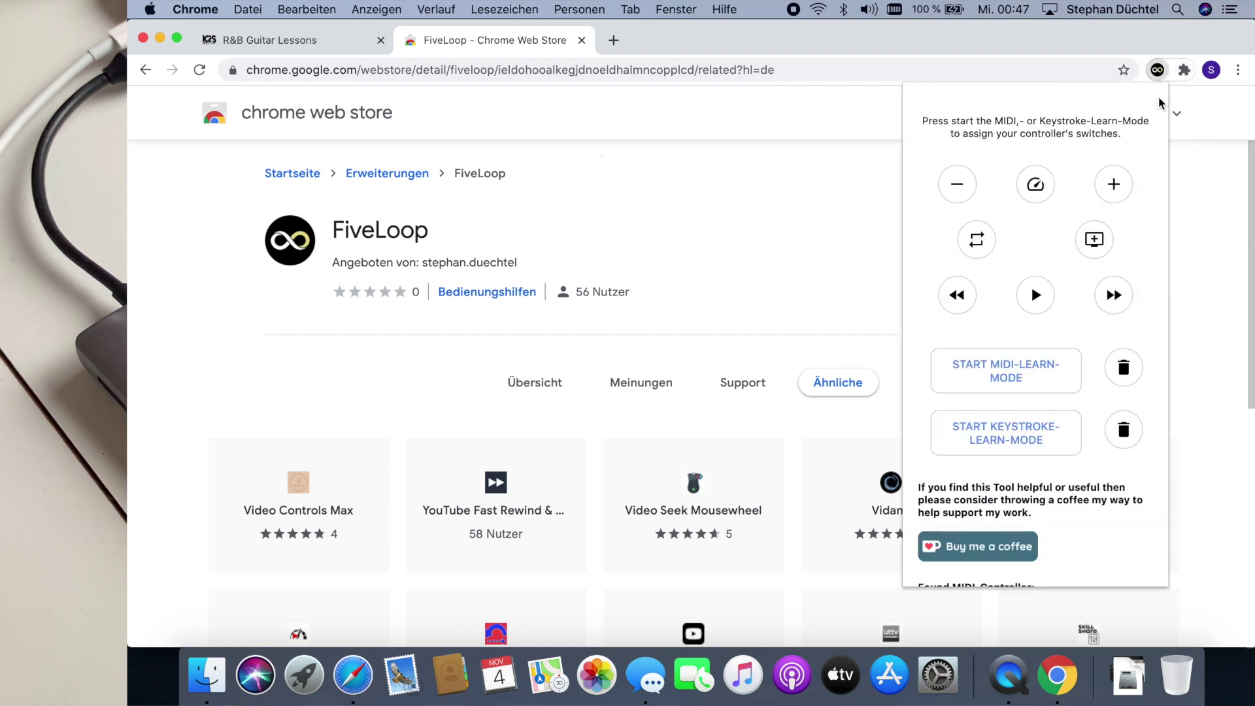
pyautogui.click(1159, 70)
pyautogui.click(331, 41)
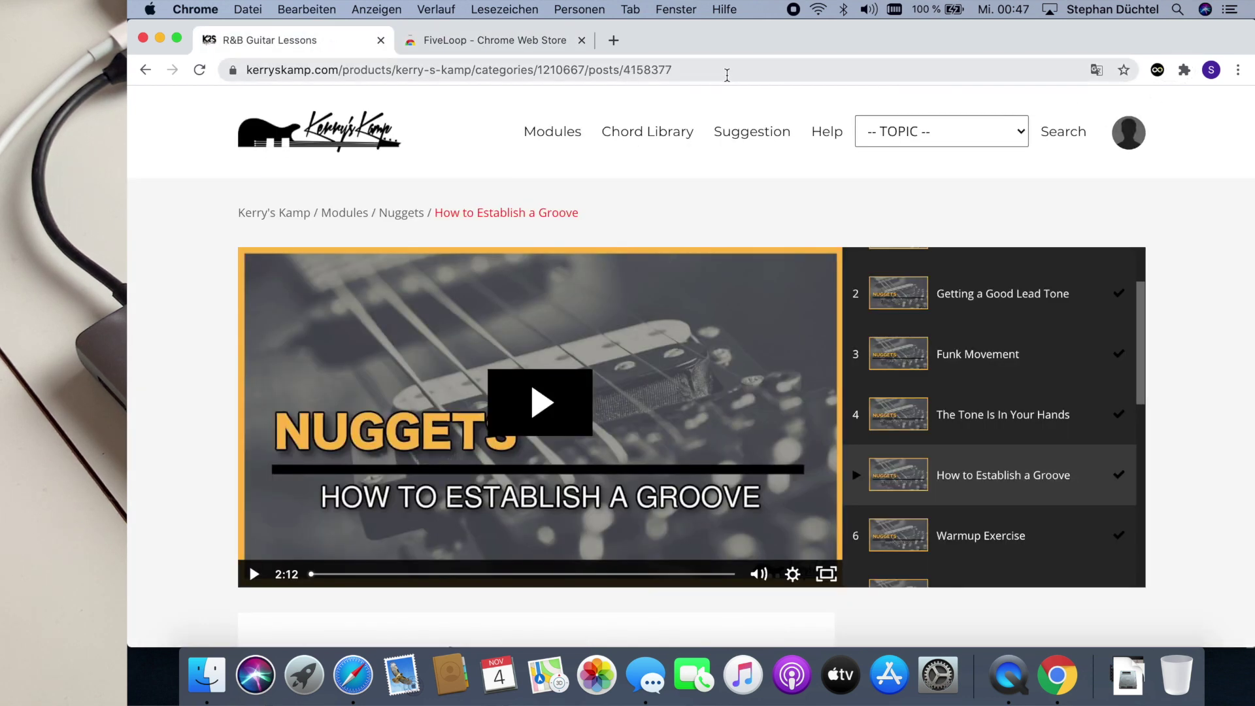
# Reload the 'How to Establish a Groove' lesson page so FiveLoop loads.
pyautogui.click(727, 74)
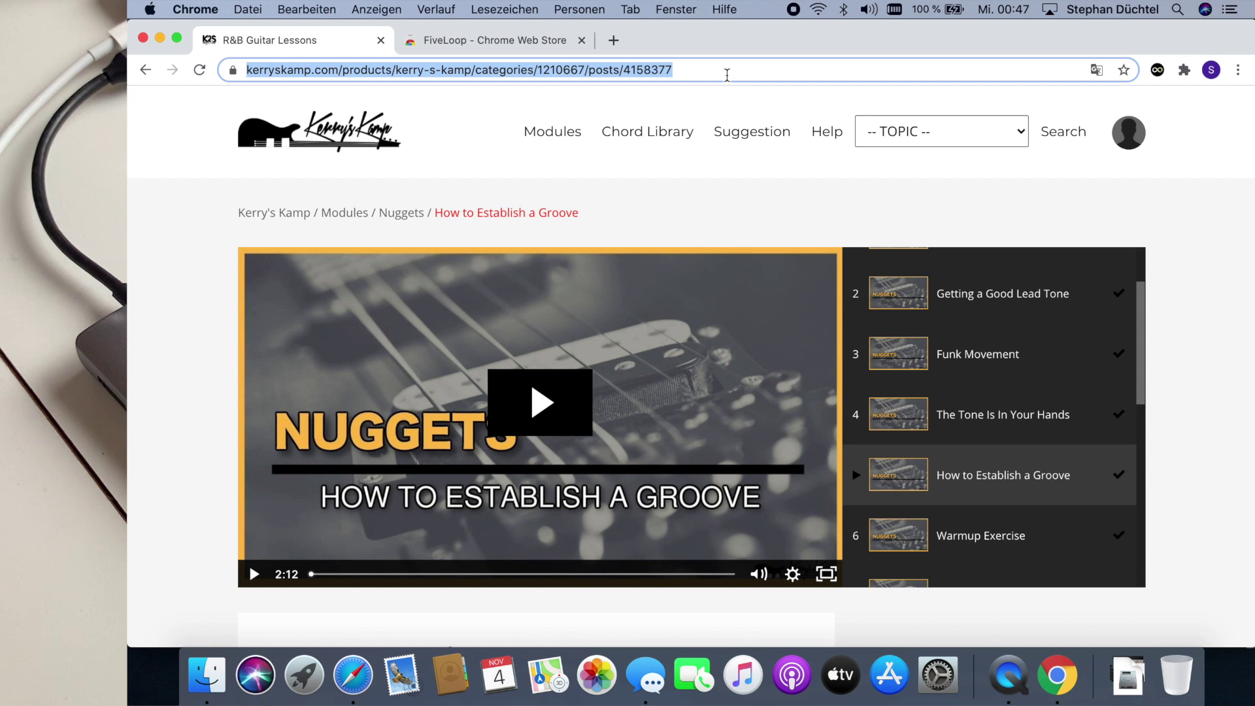
pyautogui.press('Return')
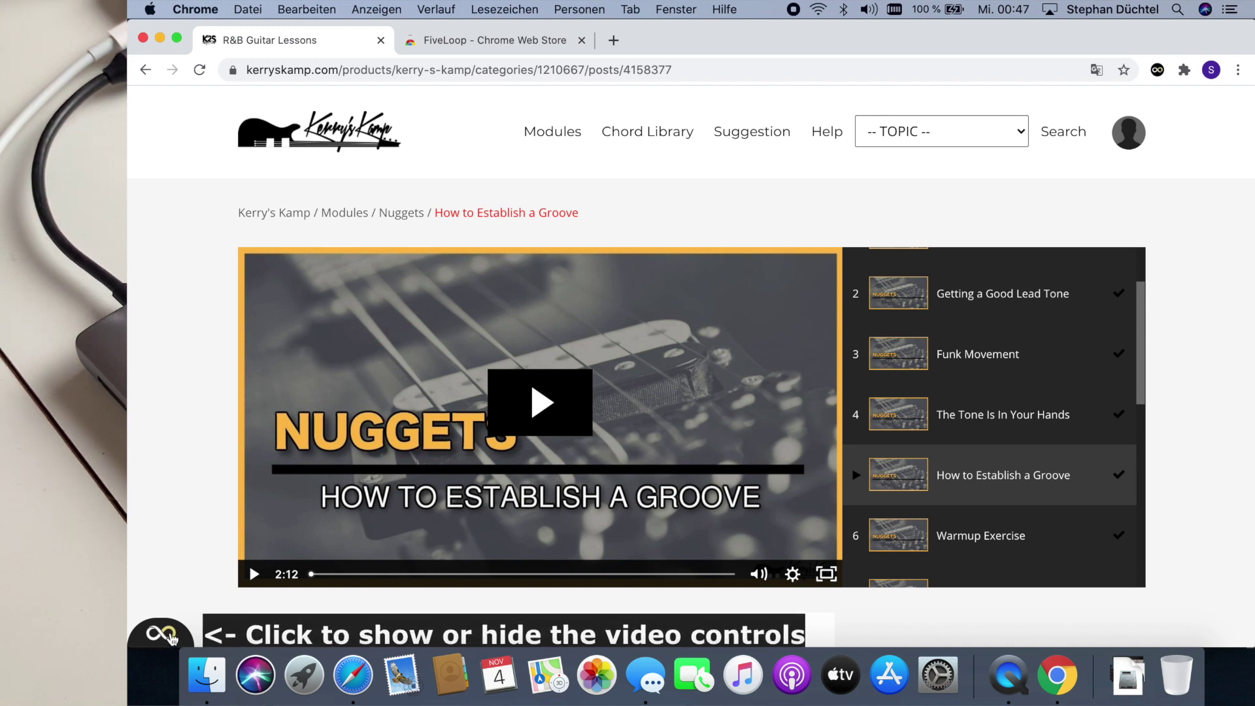
# Show FiveLoop's control bar under the lesson video and close the foot-controller promo panel.
pyautogui.click(172, 636)
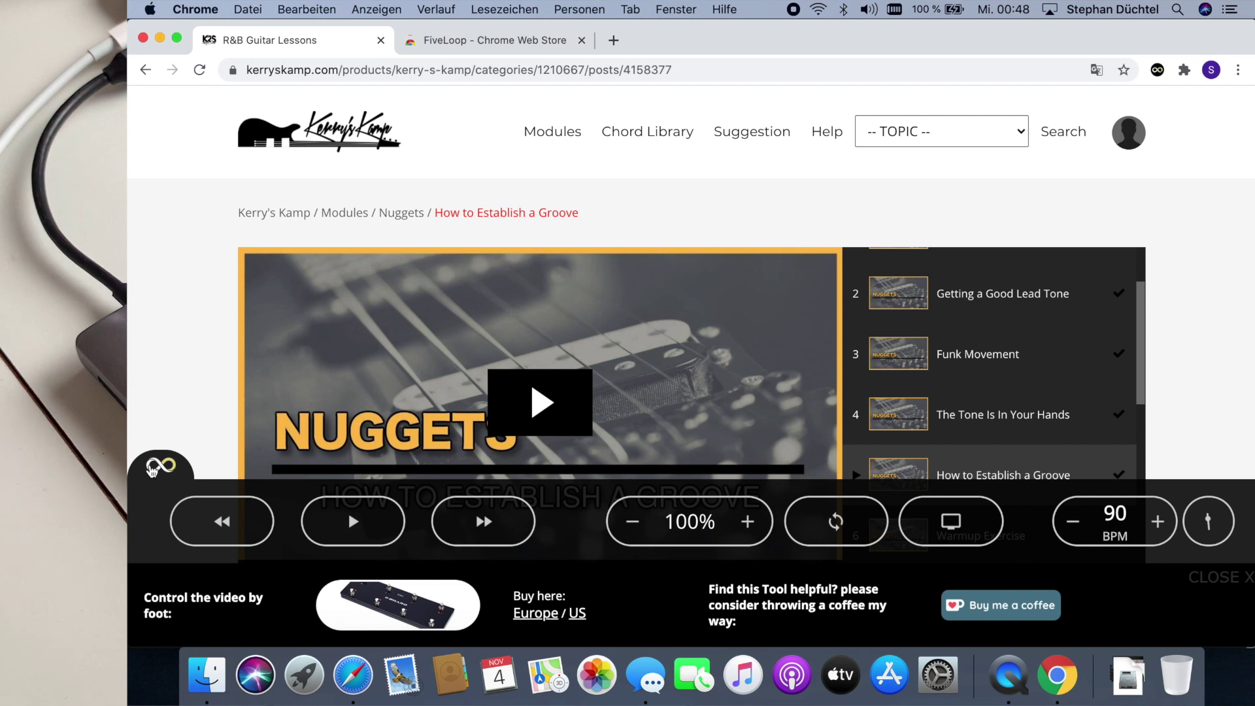
pyautogui.click(157, 464)
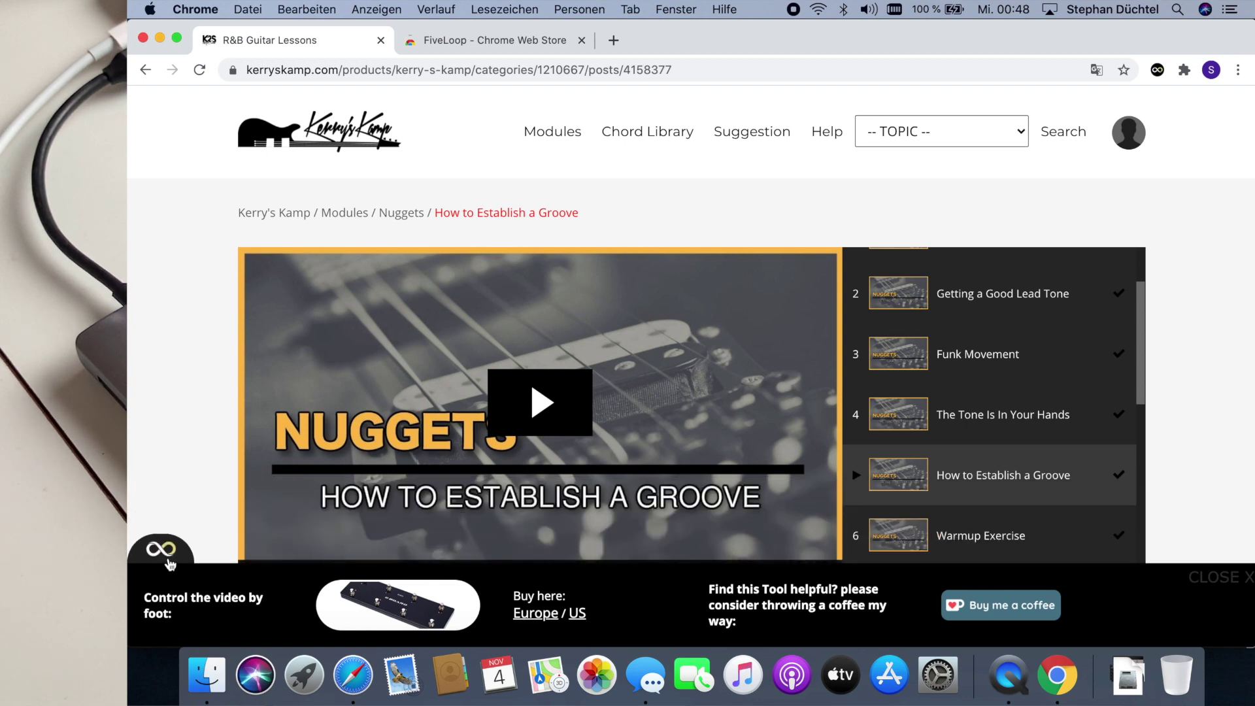
pyautogui.click(168, 548)
pyautogui.click(1216, 579)
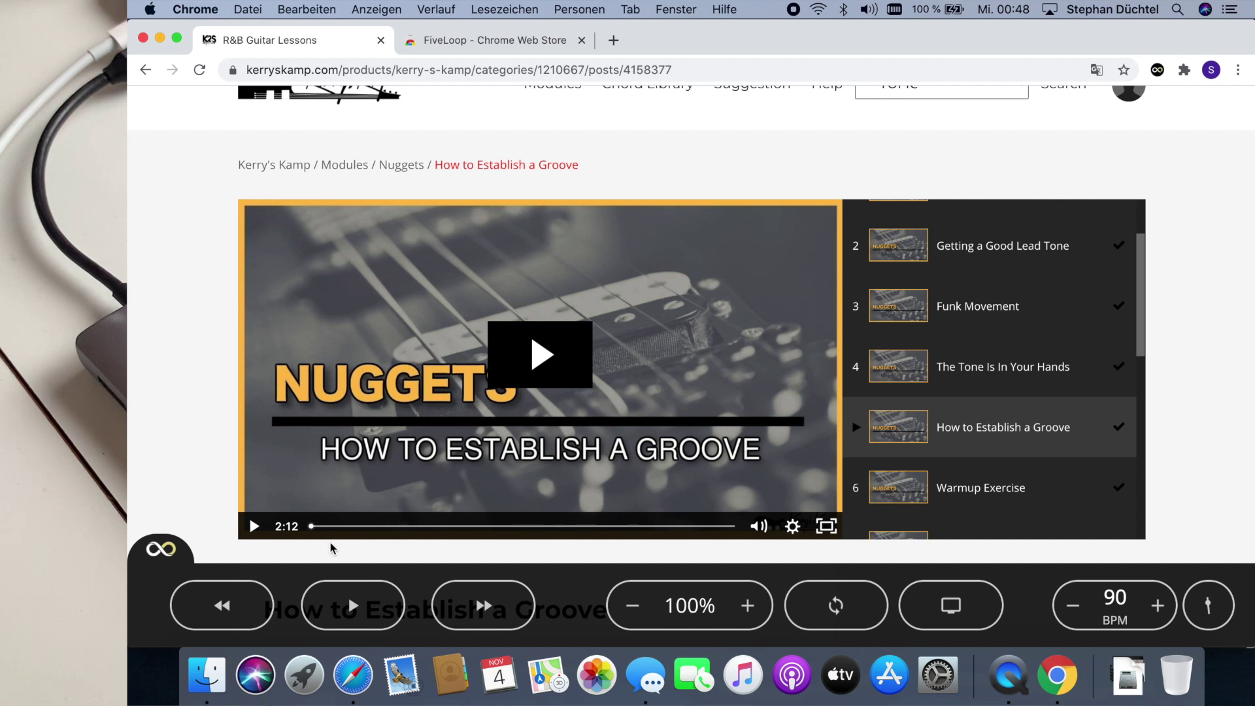
pyautogui.click(239, 607)
pyautogui.click(487, 607)
pyautogui.click(627, 611)
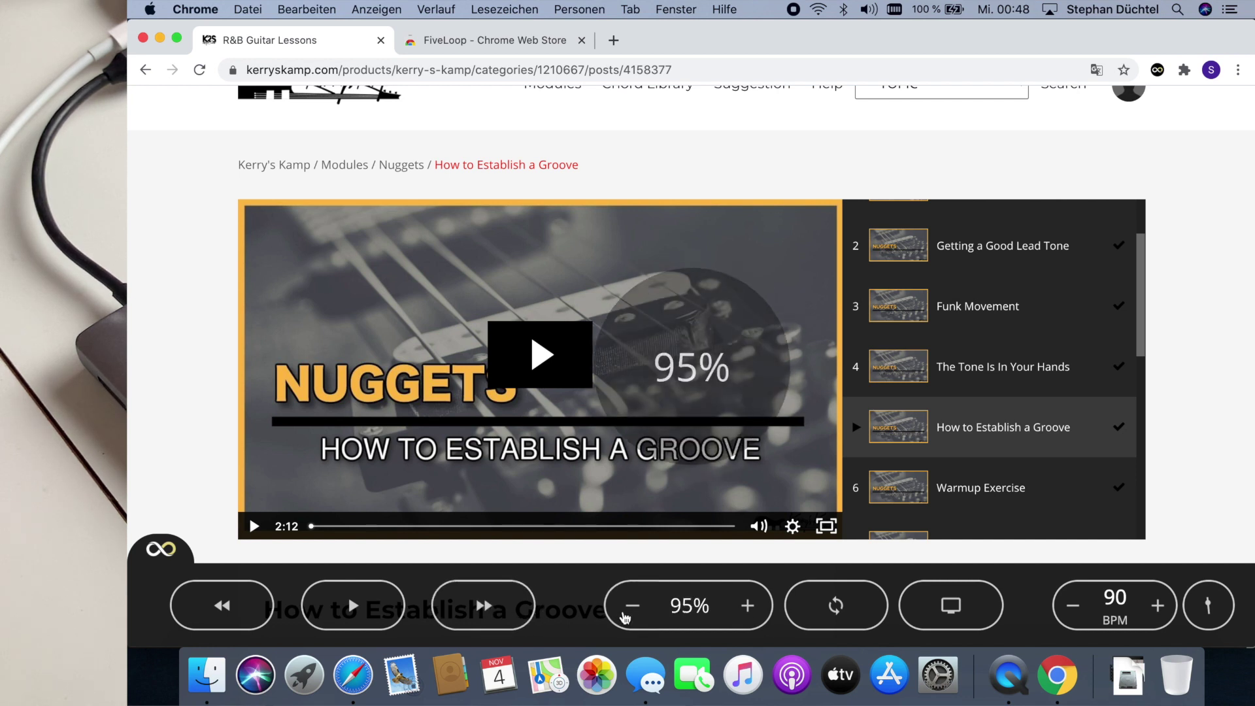
pyautogui.click(626, 611)
pyautogui.click(626, 611)
pyautogui.click(751, 608)
pyautogui.click(751, 608)
pyautogui.click(751, 608)
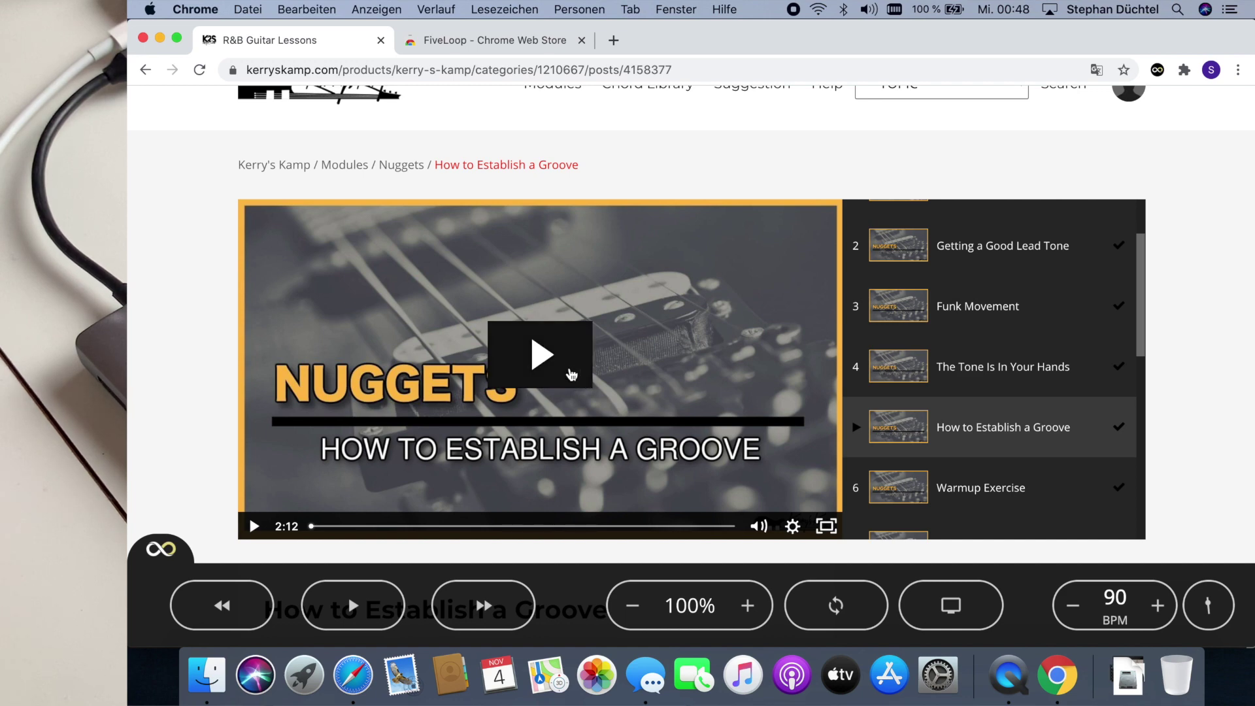
# Play the lesson, expand it to full-window mode, and skip ahead to the guitar playing.
pyautogui.click(556, 363)
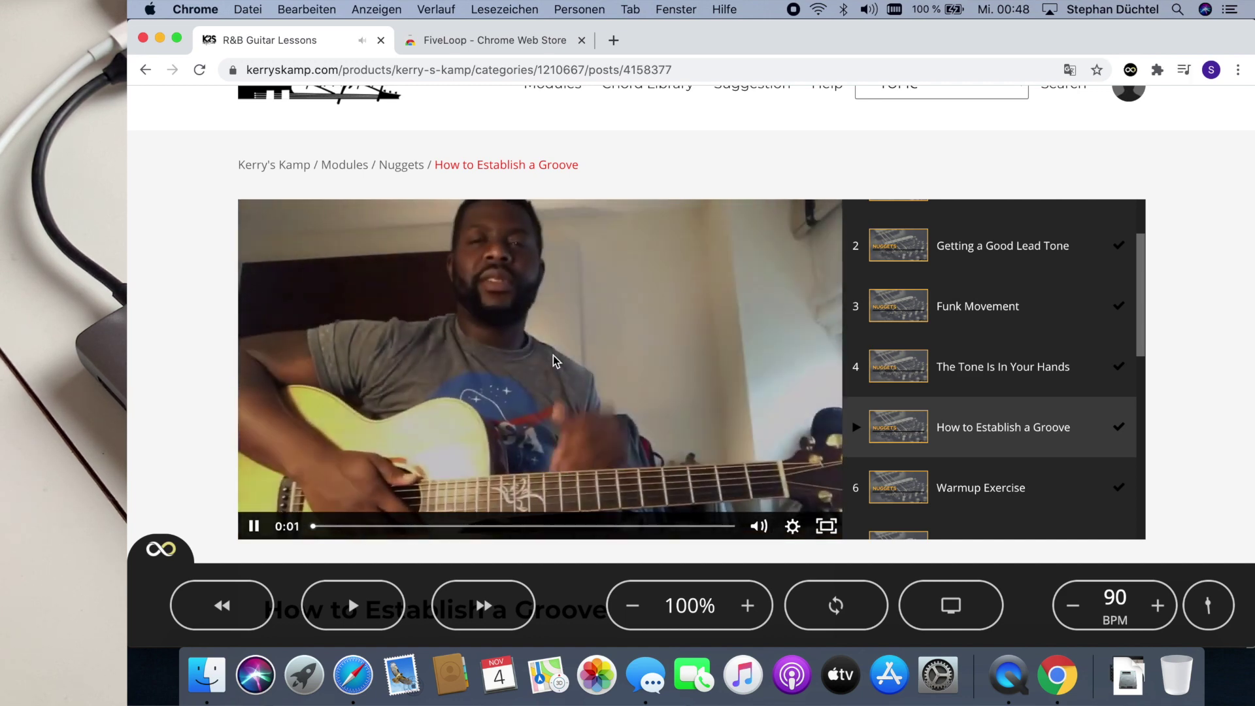
pyautogui.click(466, 607)
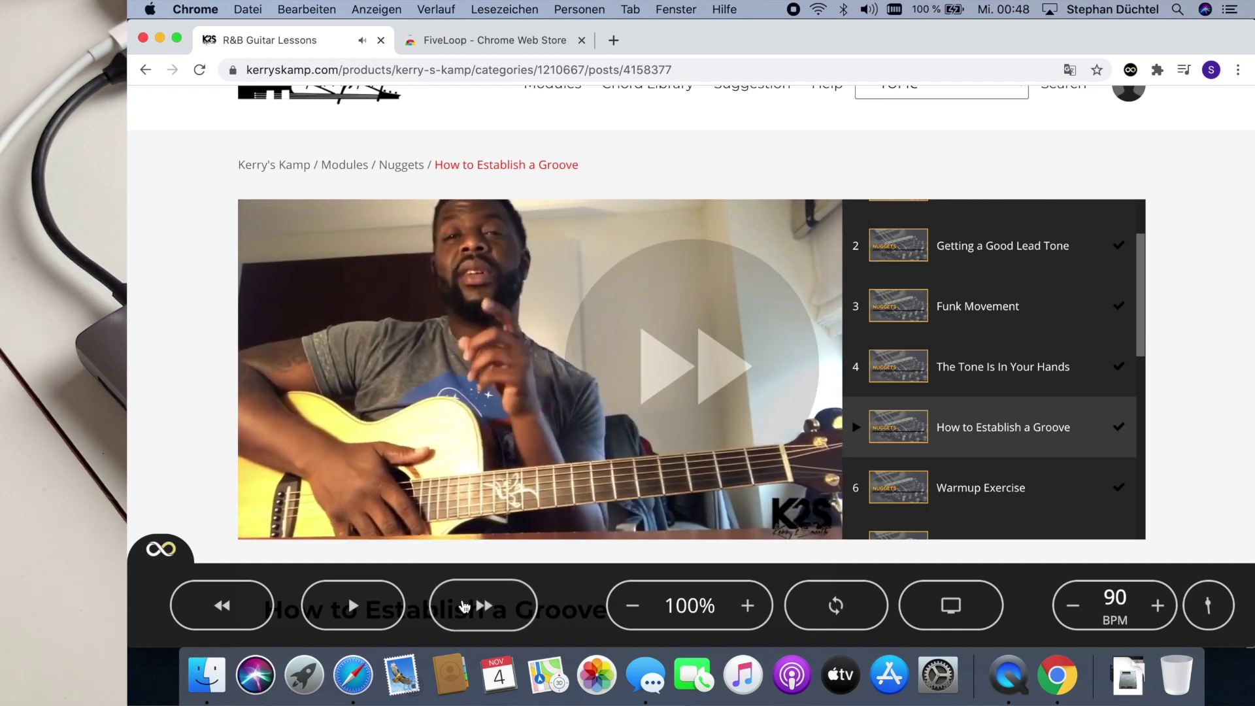
pyautogui.click(465, 606)
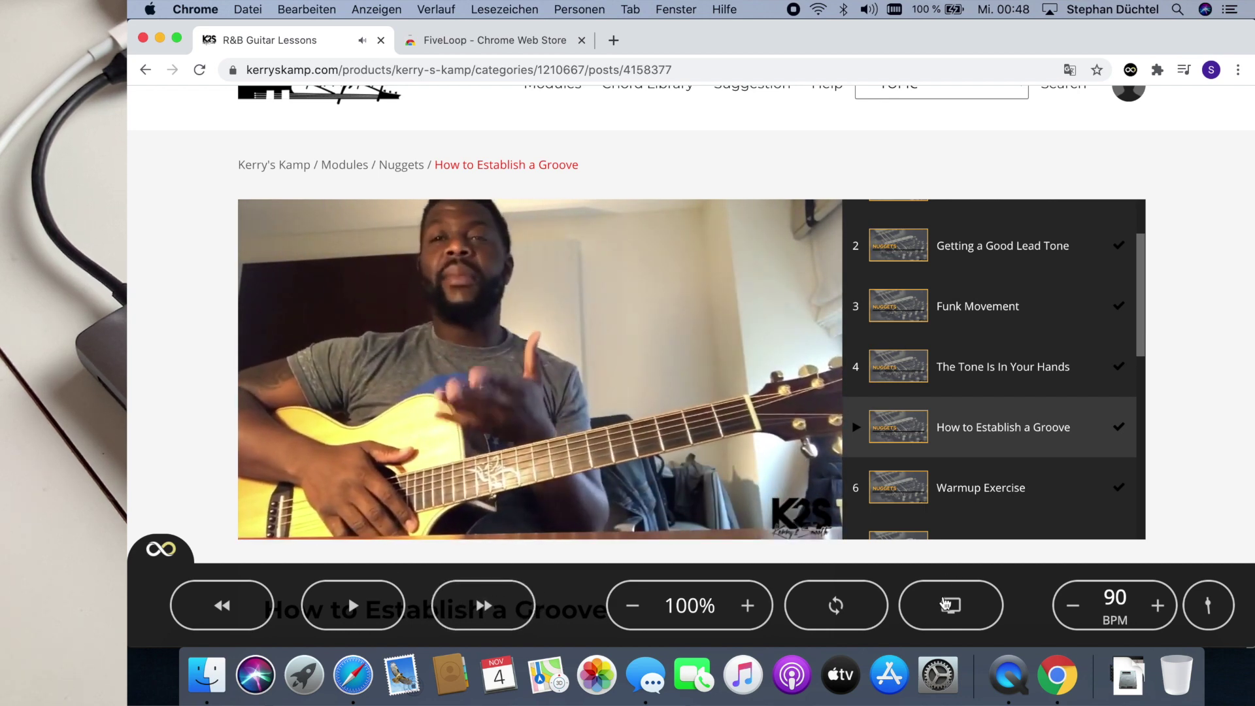
pyautogui.click(951, 603)
pyautogui.click(494, 609)
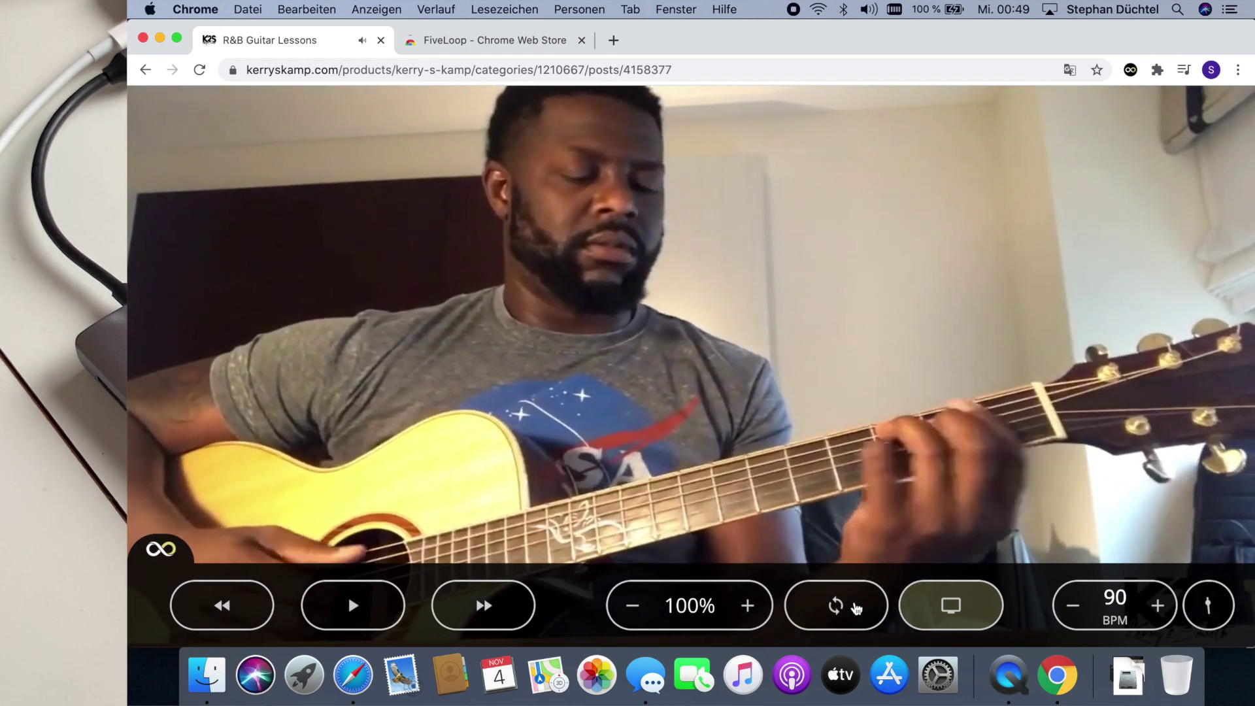
# Set Loop In and Loop Out points around the guitar passage, then pause.
pyautogui.click(856, 608)
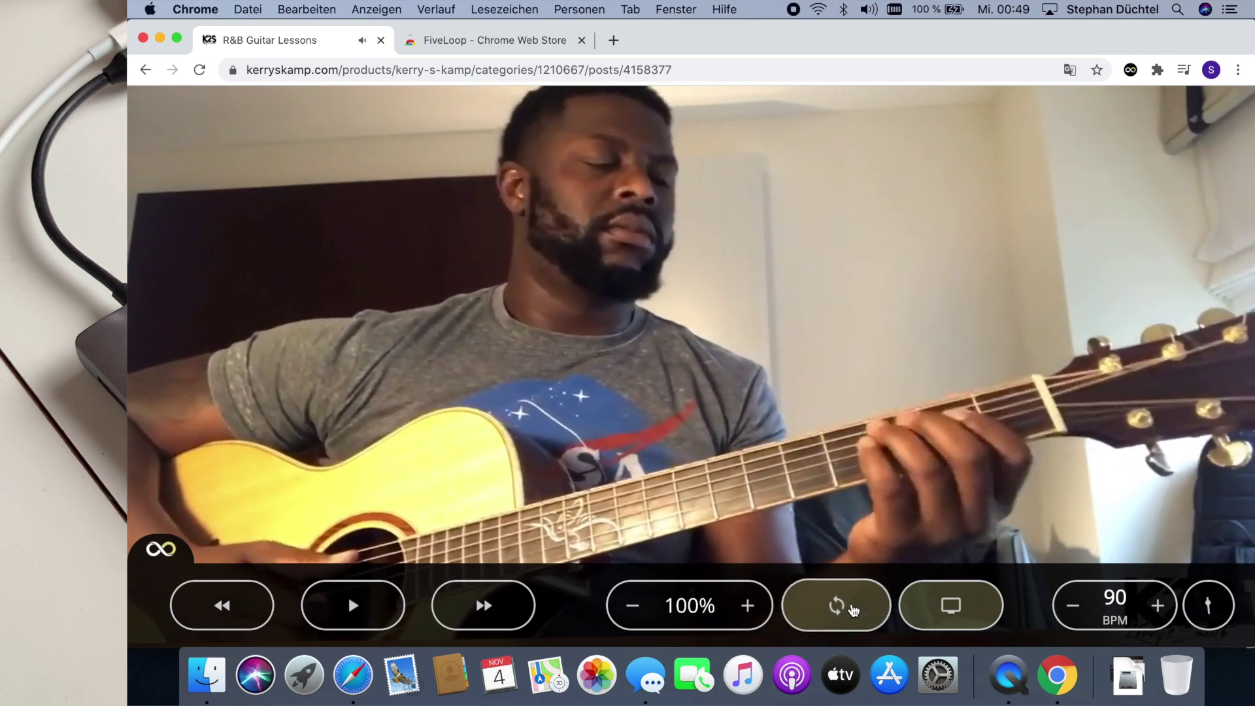
pyautogui.click(857, 611)
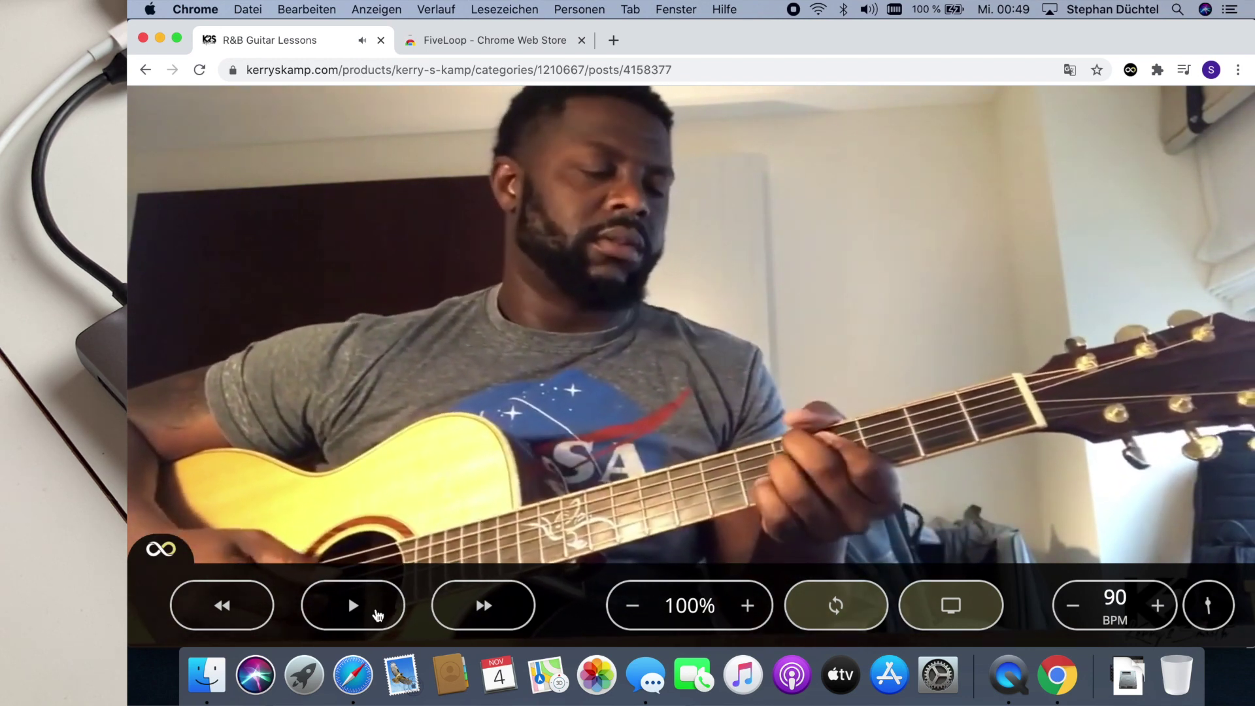
pyautogui.click(375, 612)
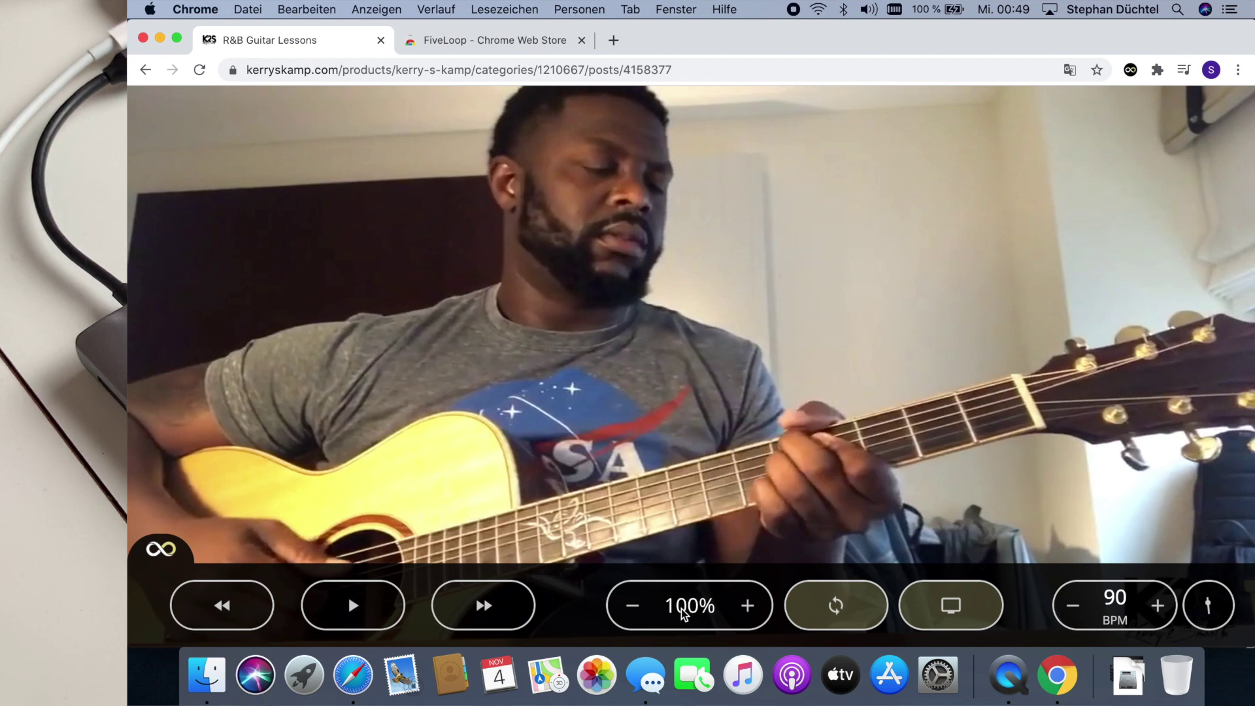
# Resume the lesson and slow playback in 5% steps down to 60% speed.
pyautogui.click(352, 605)
pyautogui.click(631, 606)
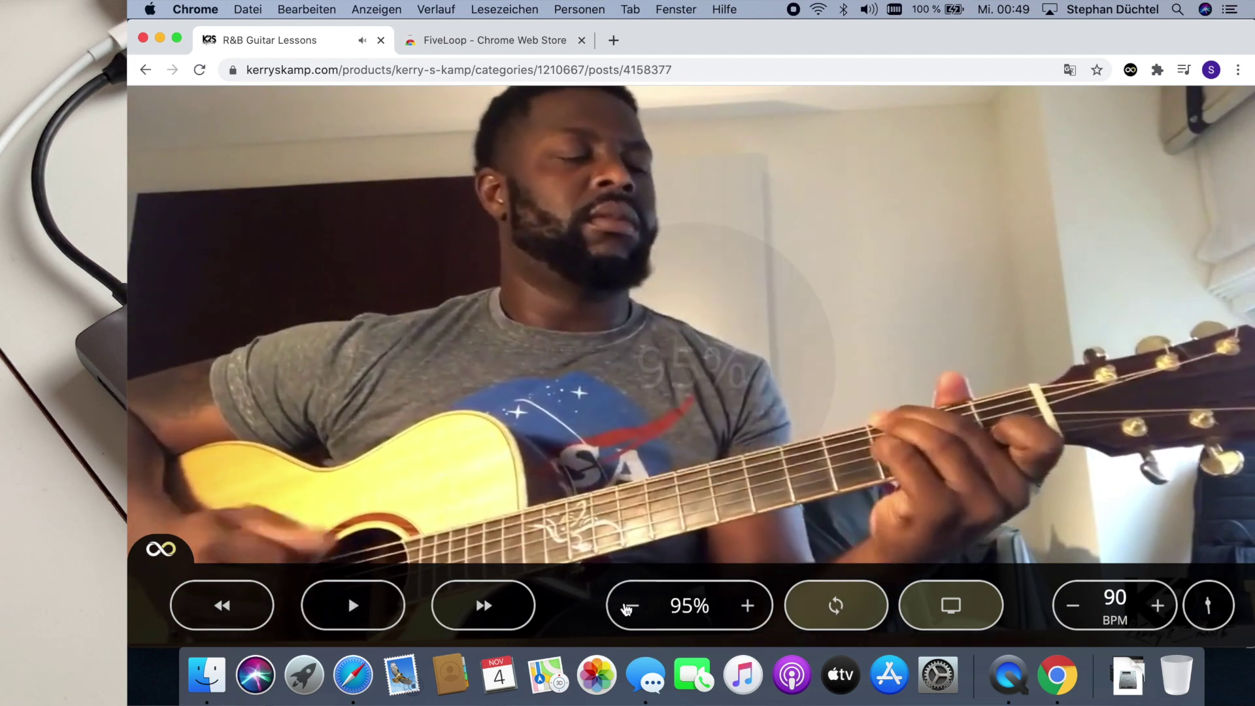
pyautogui.click(629, 606)
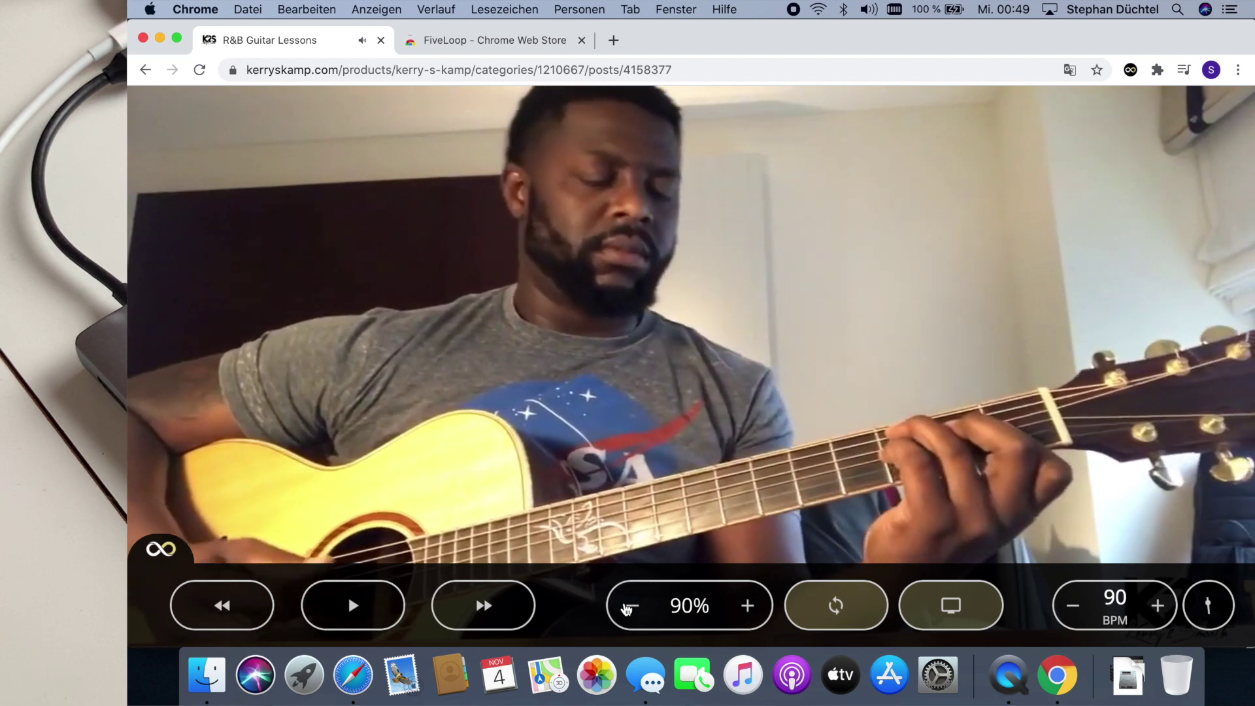
pyautogui.click(628, 607)
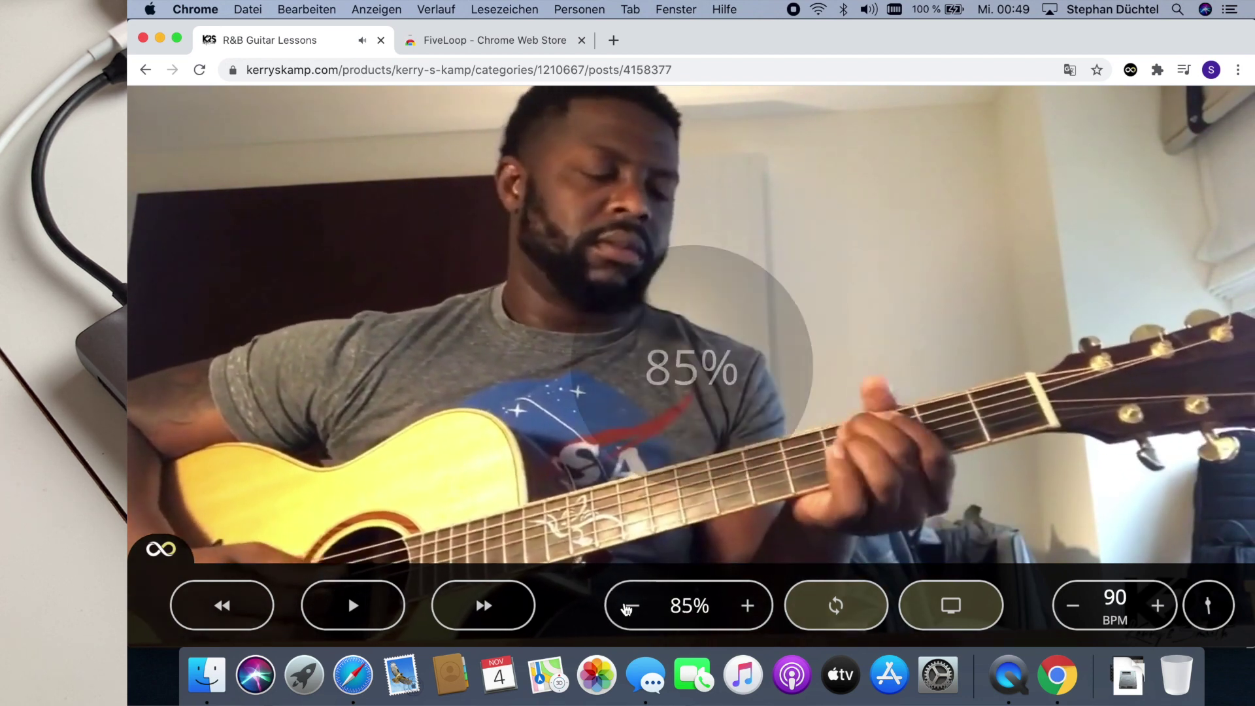
pyautogui.click(628, 607)
pyautogui.click(627, 608)
pyautogui.click(628, 608)
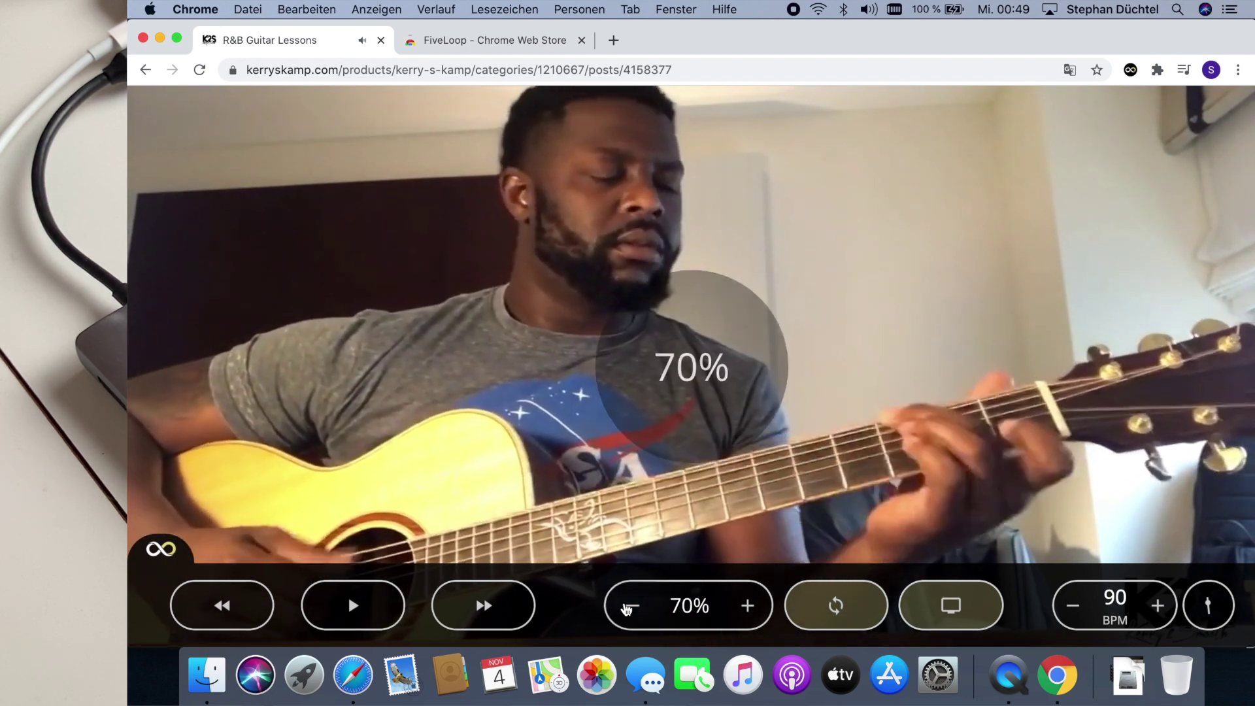
pyautogui.click(627, 607)
pyautogui.click(627, 608)
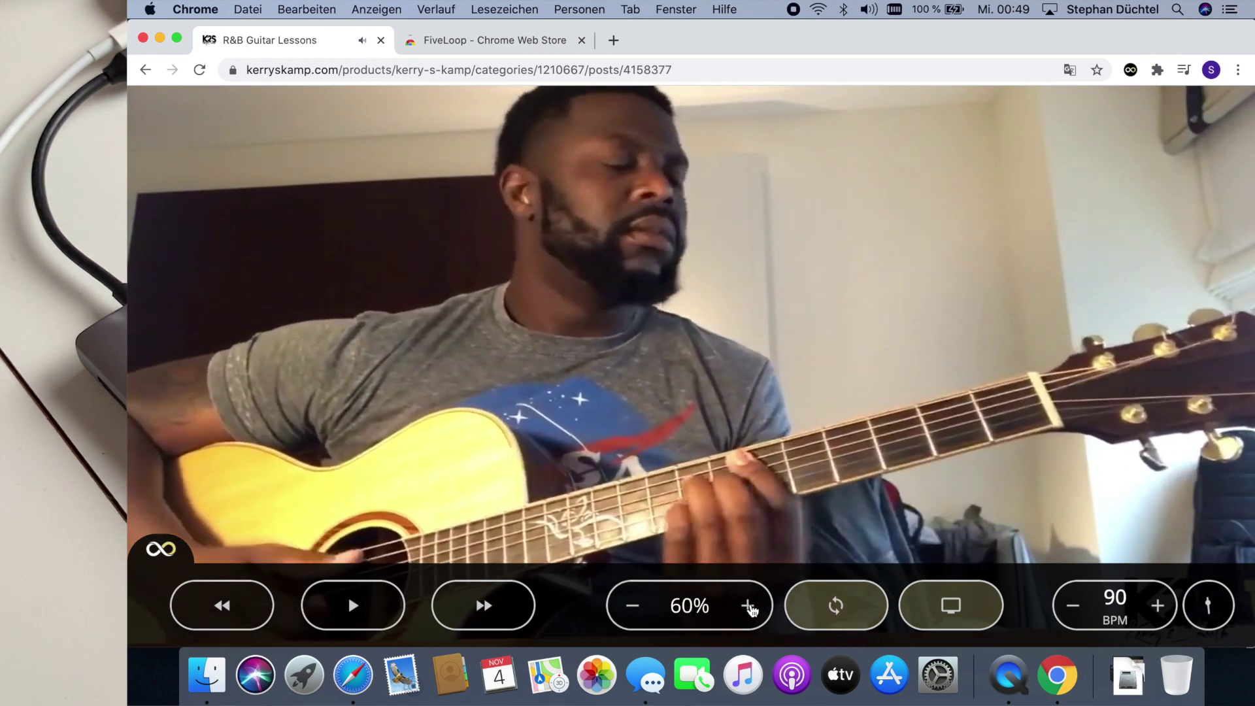
# Raise speed to 80%, then clear and reset the loop with new start and end points.
pyautogui.click(748, 608)
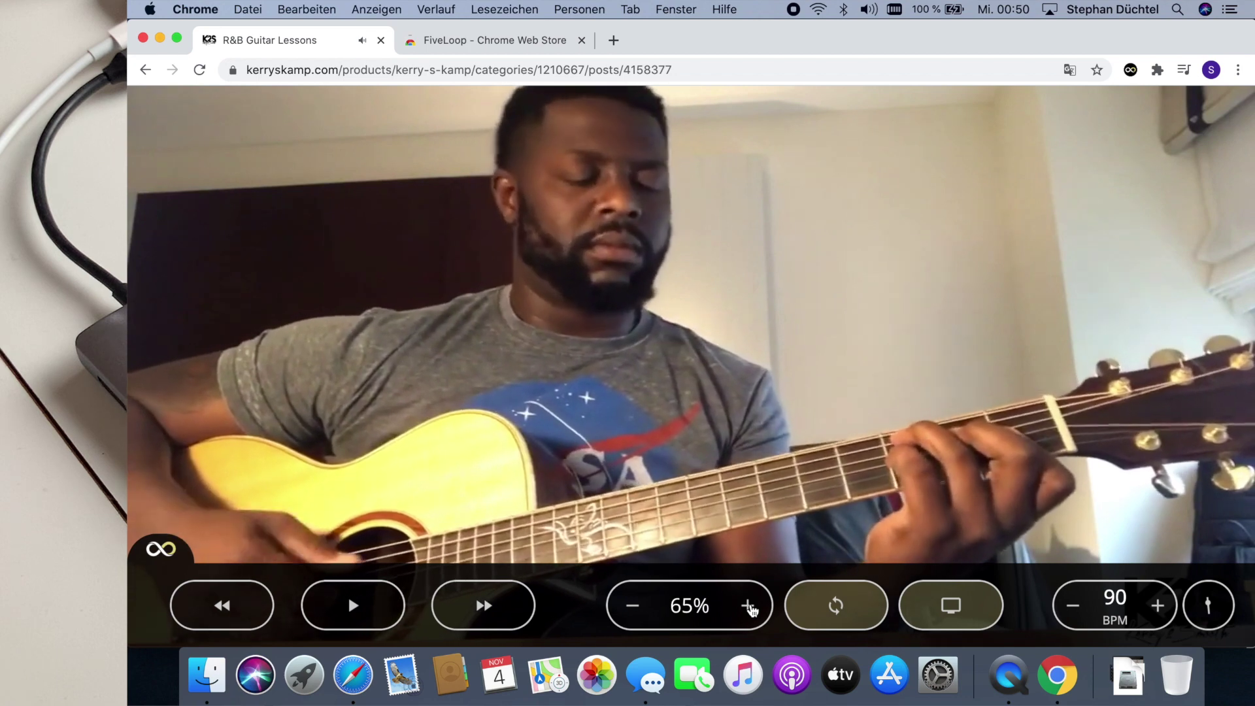
pyautogui.click(748, 607)
pyautogui.click(749, 608)
pyautogui.click(749, 608)
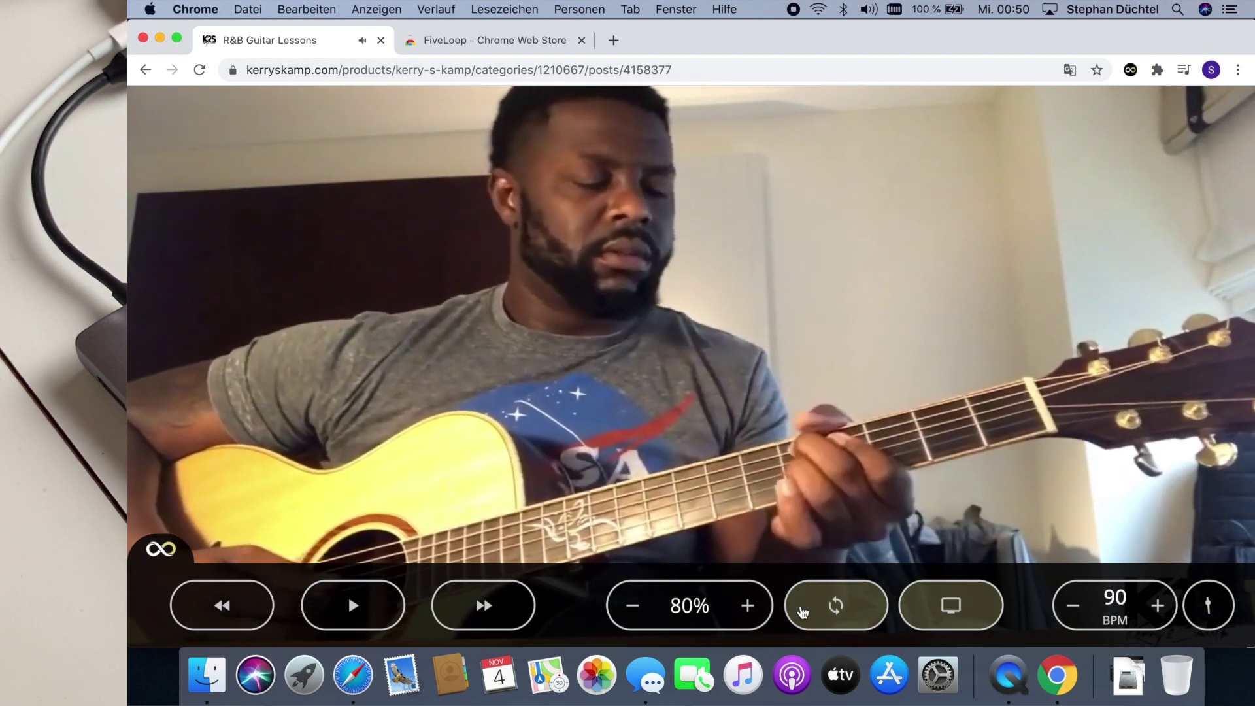
pyautogui.click(803, 612)
pyautogui.click(820, 611)
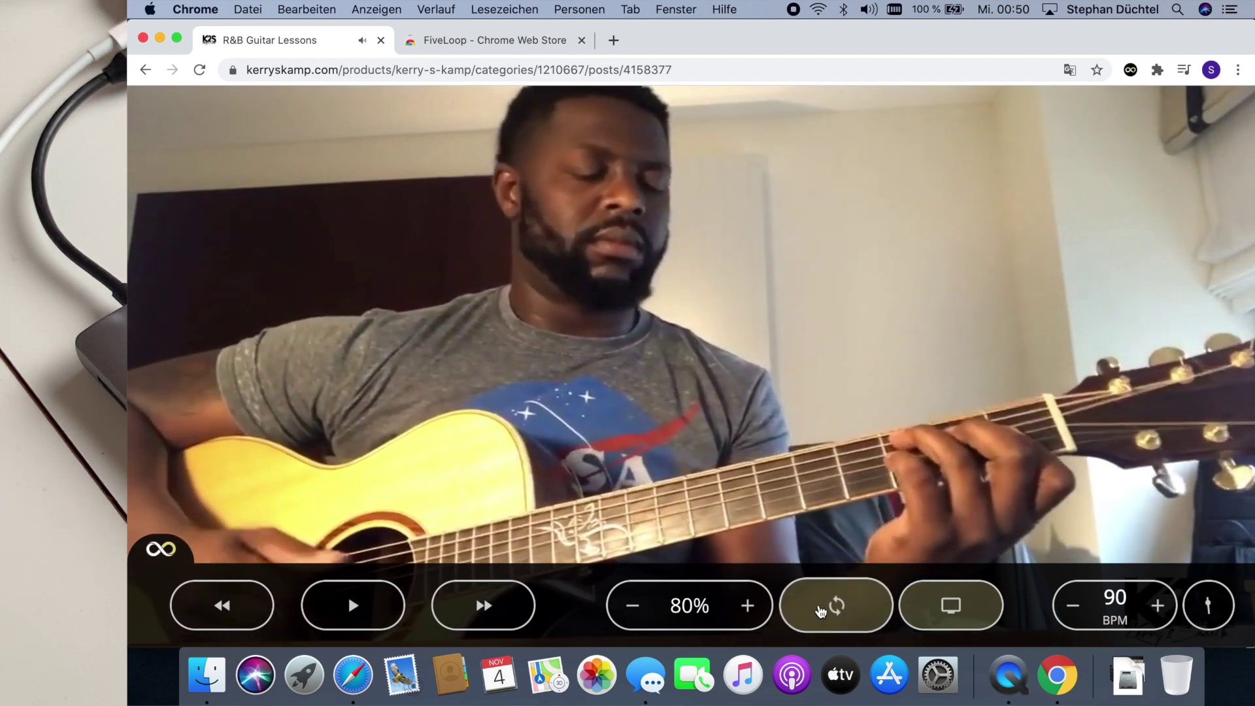
pyautogui.click(821, 611)
pyautogui.click(821, 612)
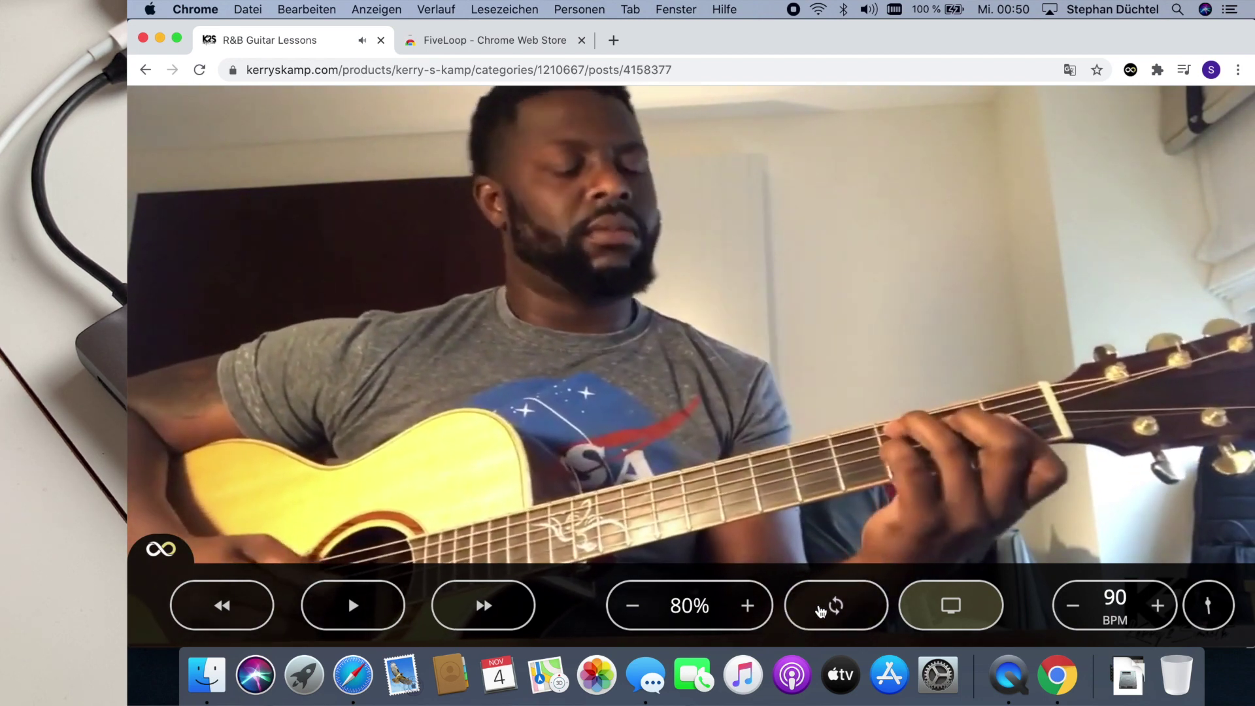
pyautogui.click(855, 614)
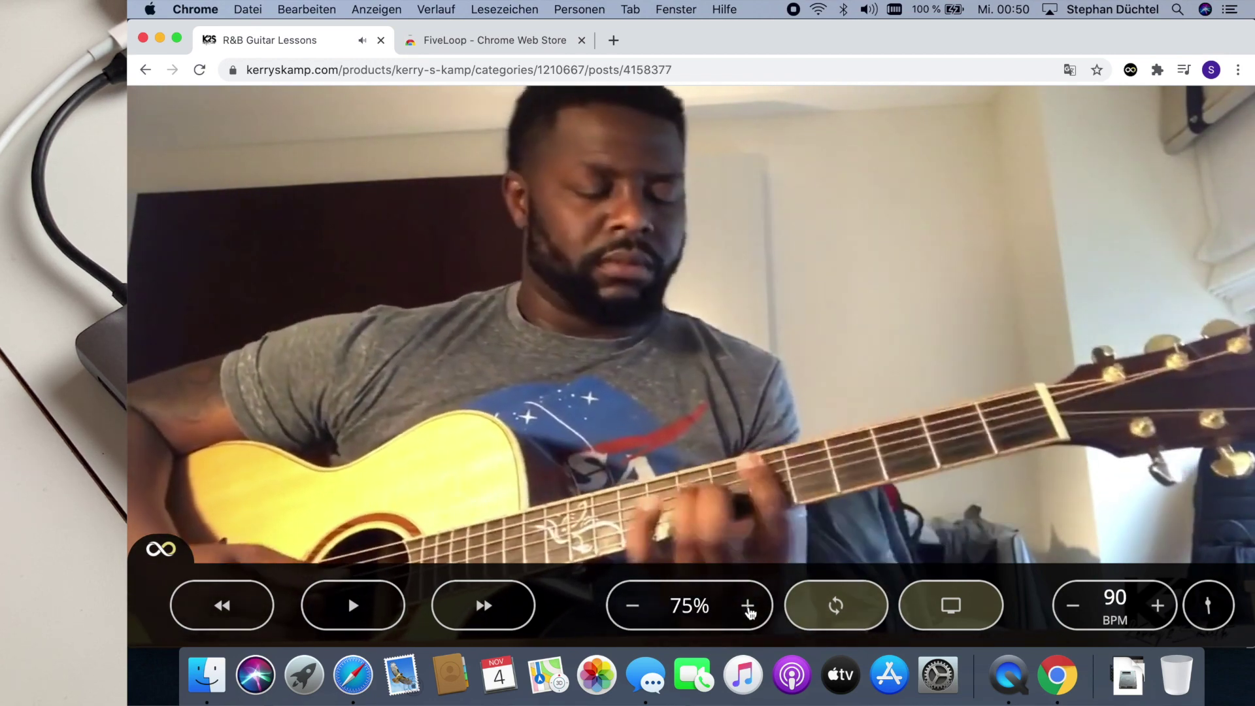
# Restore playback speed to 100% and pause the lesson video.
pyautogui.click(749, 607)
pyautogui.click(749, 607)
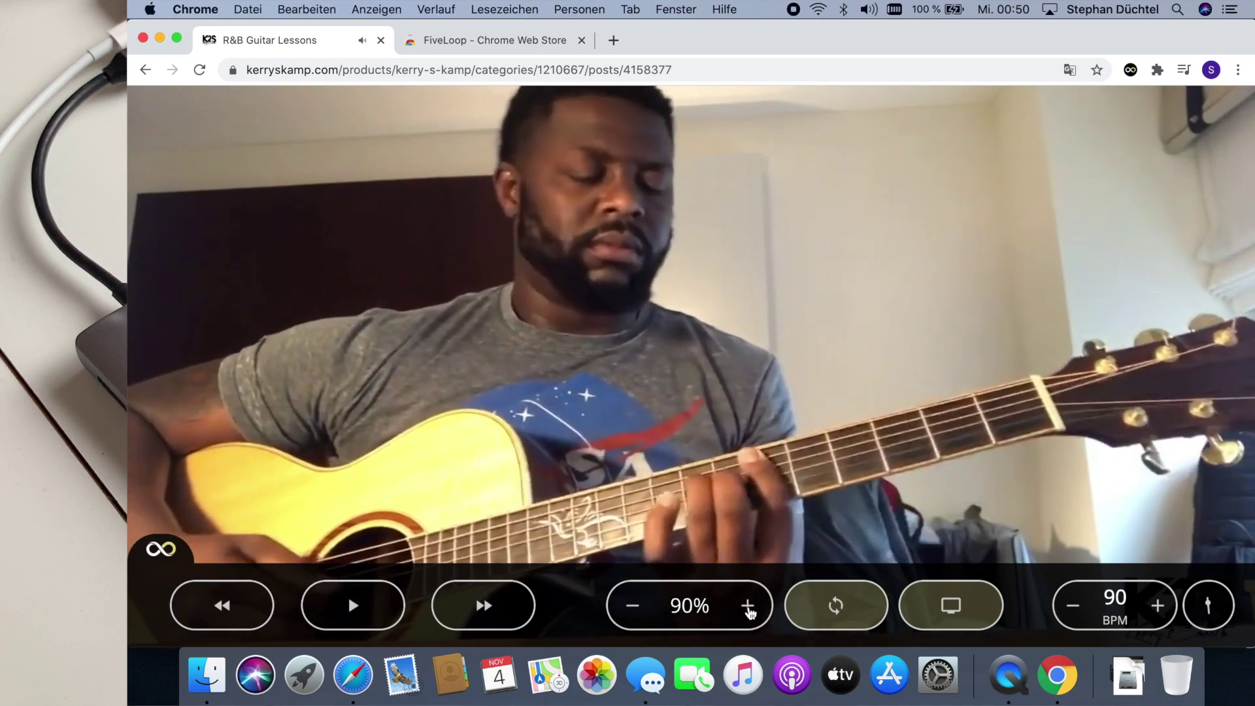
pyautogui.click(749, 606)
pyautogui.click(748, 607)
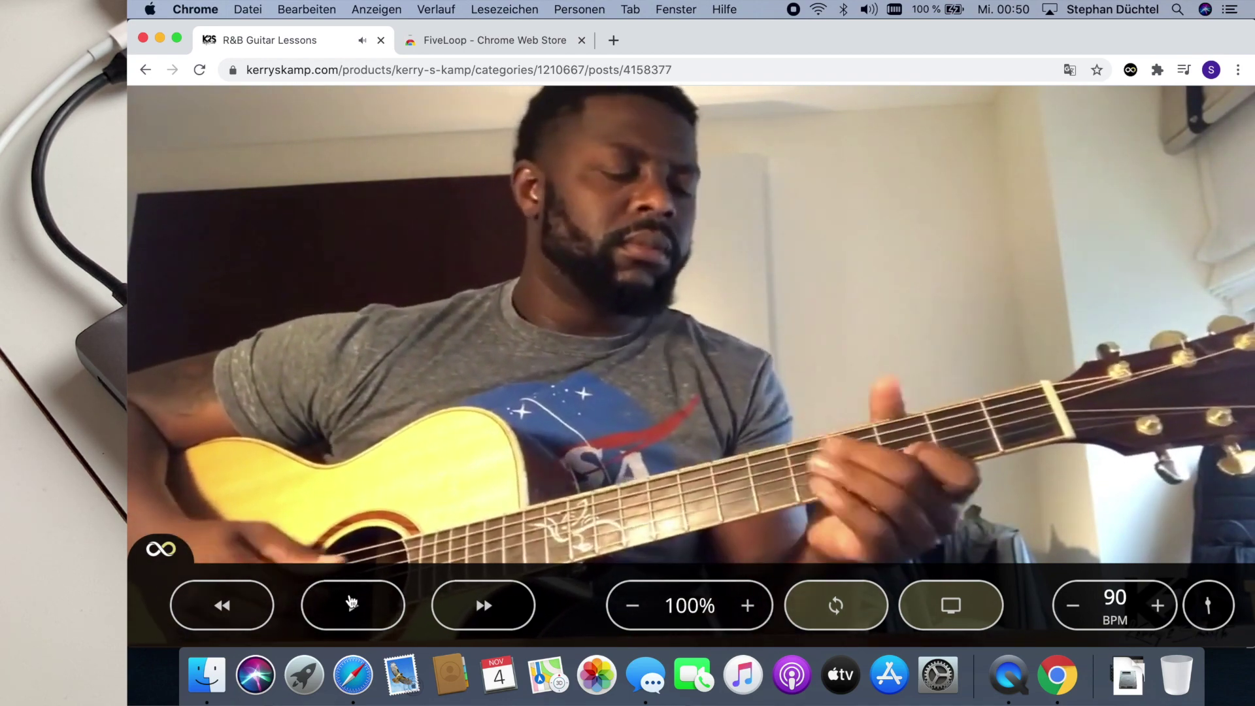
pyautogui.click(327, 601)
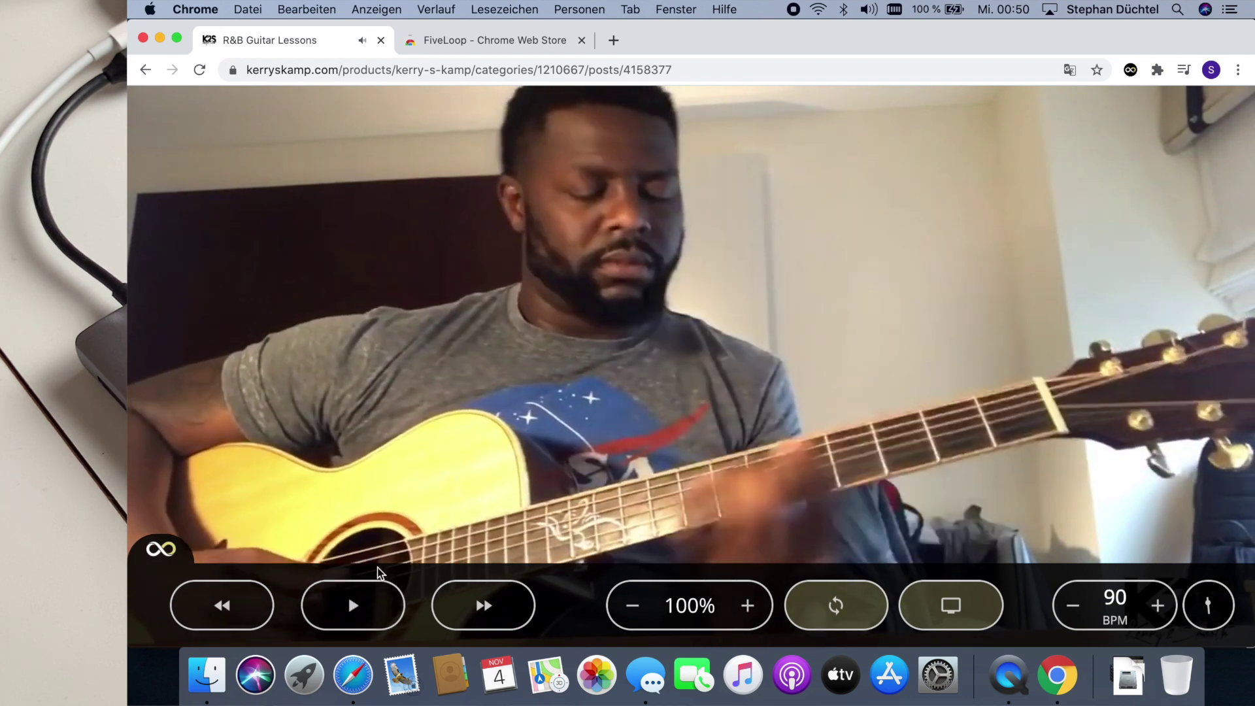
# Exit full-window mode, clear the loop, and lower the metronome by 2 BPM to 100 BPM.
pyautogui.click(951, 606)
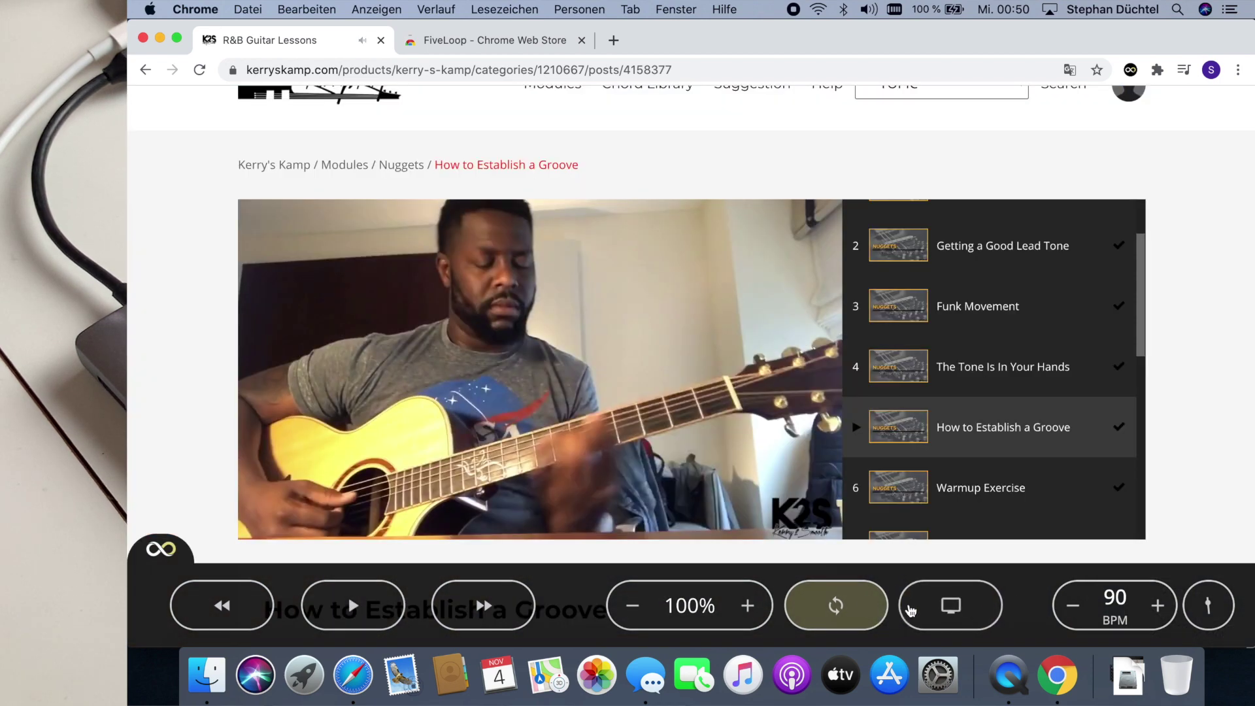
pyautogui.click(868, 606)
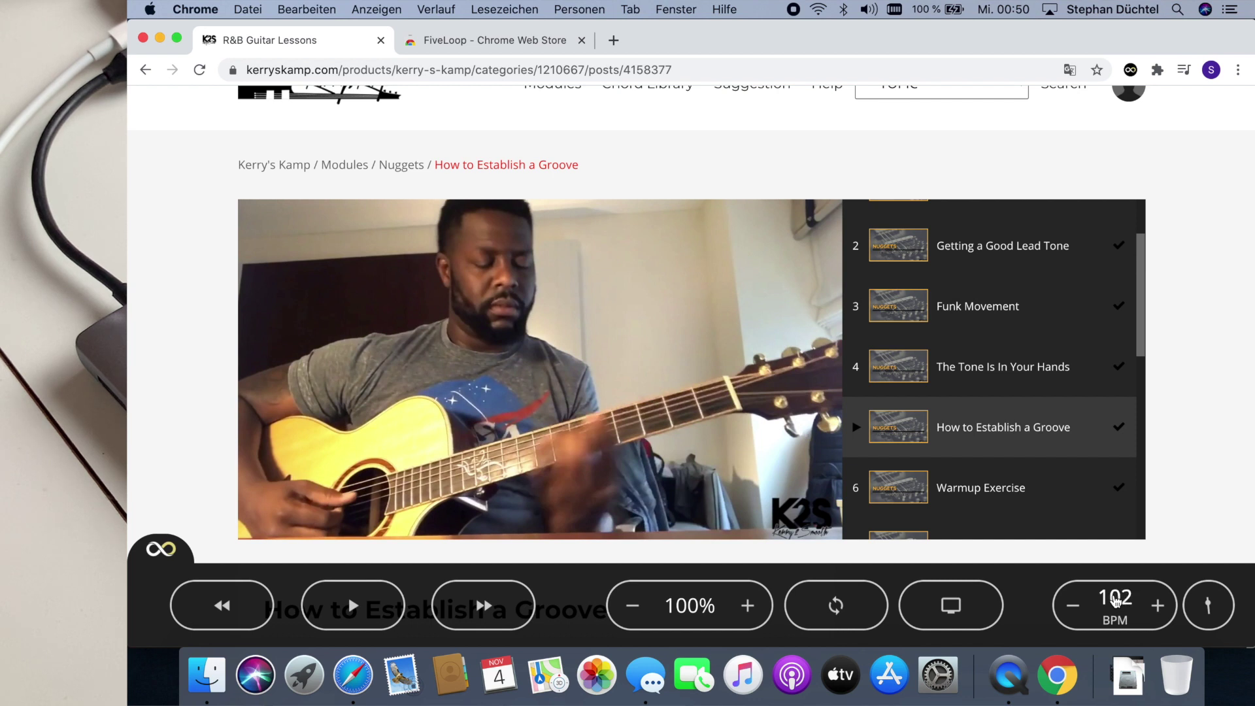
pyautogui.click(1074, 611)
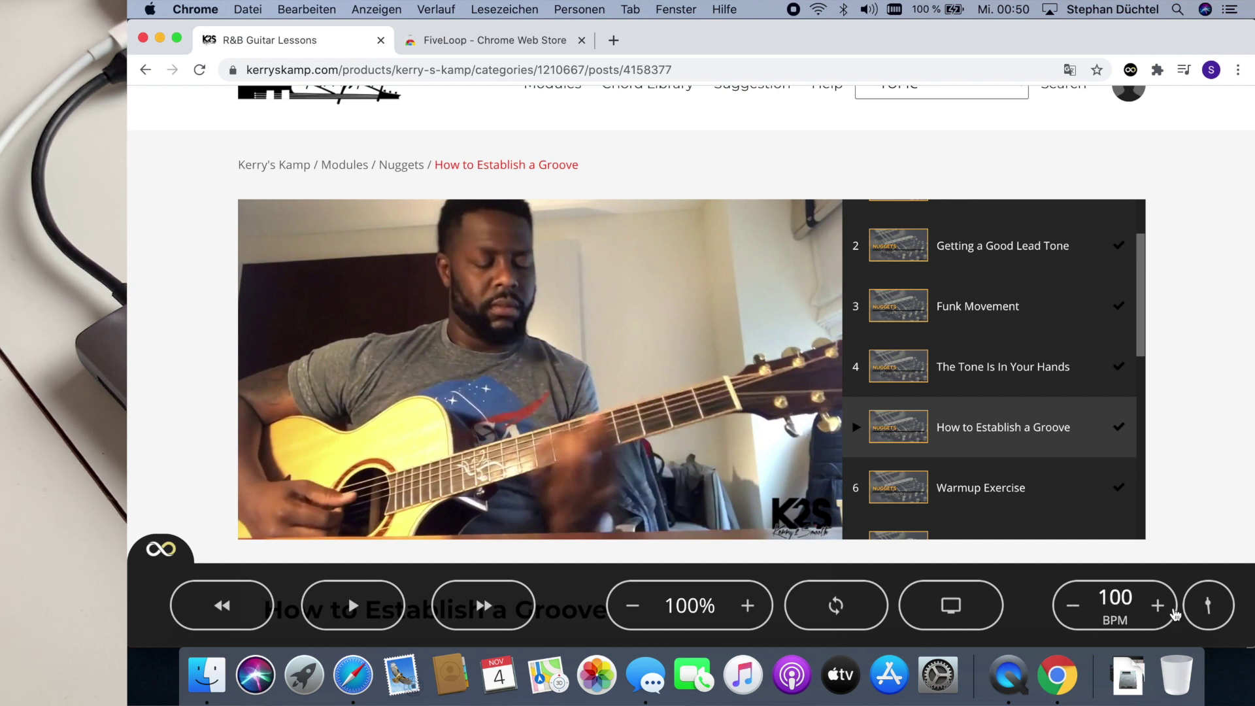